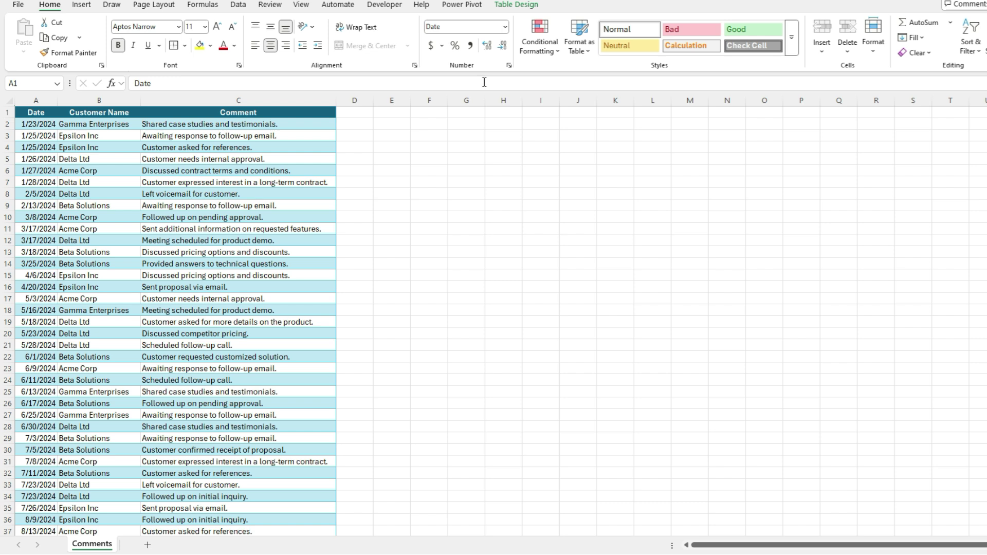
- Enter a formula in G1 listing the unique values of the table's Customer Name column: =UNIQUE(Table1[Customer Name])
{"action": "left_click", "coordinate": [486, 119]}
{"action": "left_click", "coordinate": [481, 115]}
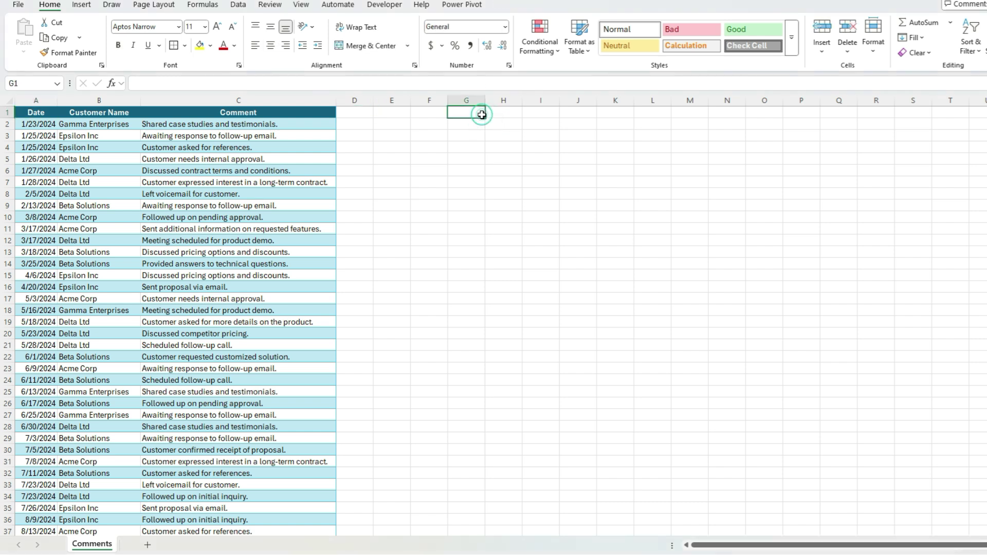
{"action": "type", "text": "=UNIQUE("}
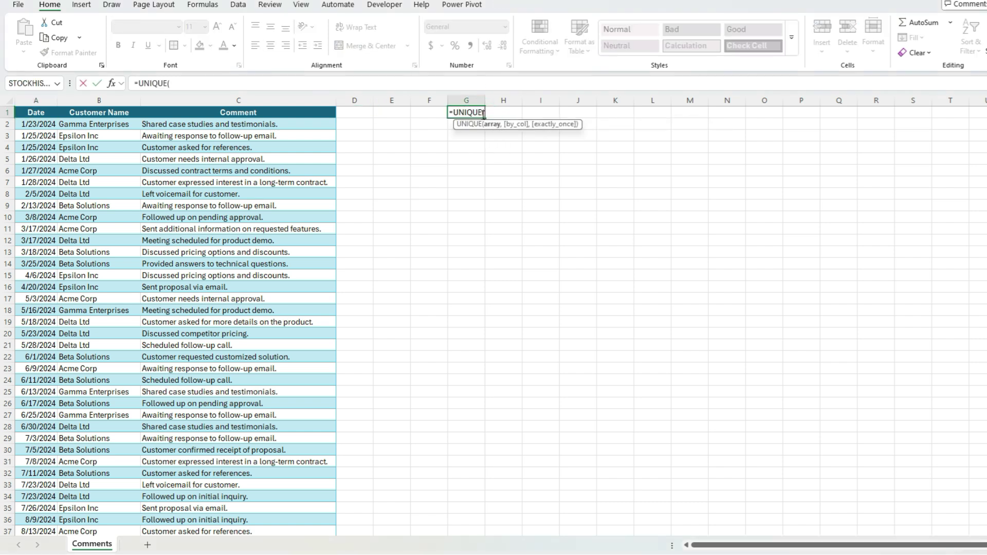
{"action": "left_click", "coordinate": [109, 105]}
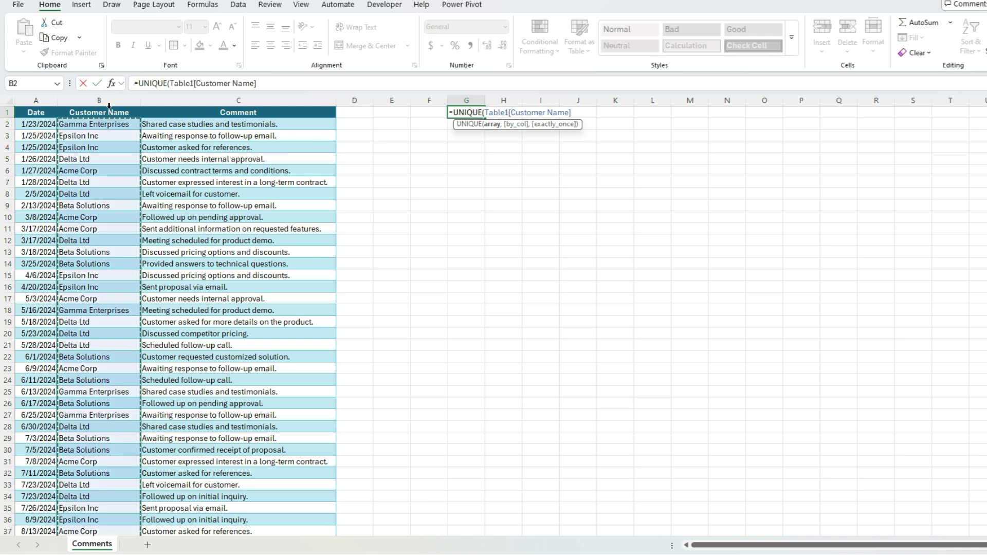
{"action": "key", "text": "Return"}
- Wrap the UNIQUE formula in G1 in SORT so the customer names are listed alphabetically
{"action": "key", "text": "Up"}
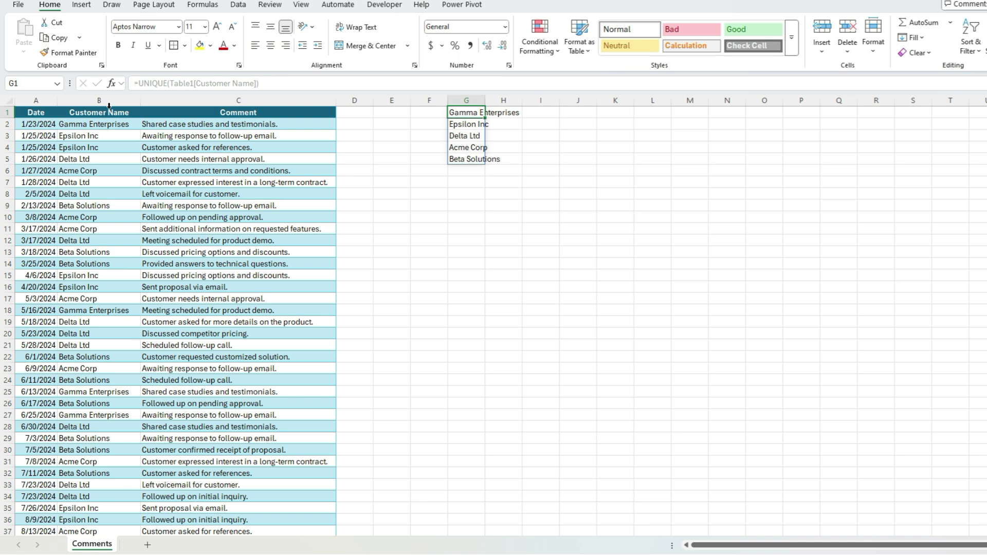
{"action": "left_click", "coordinate": [138, 83]}
{"action": "type", "text": "sort("}
{"action": "key", "text": "End"}
{"action": "type", "text": ")"}
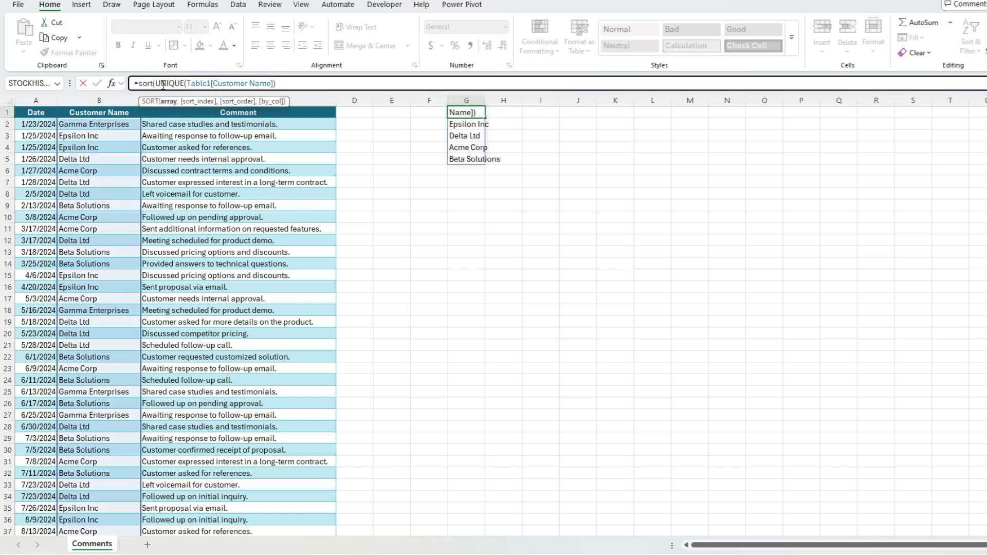
{"action": "key", "text": "Return"}
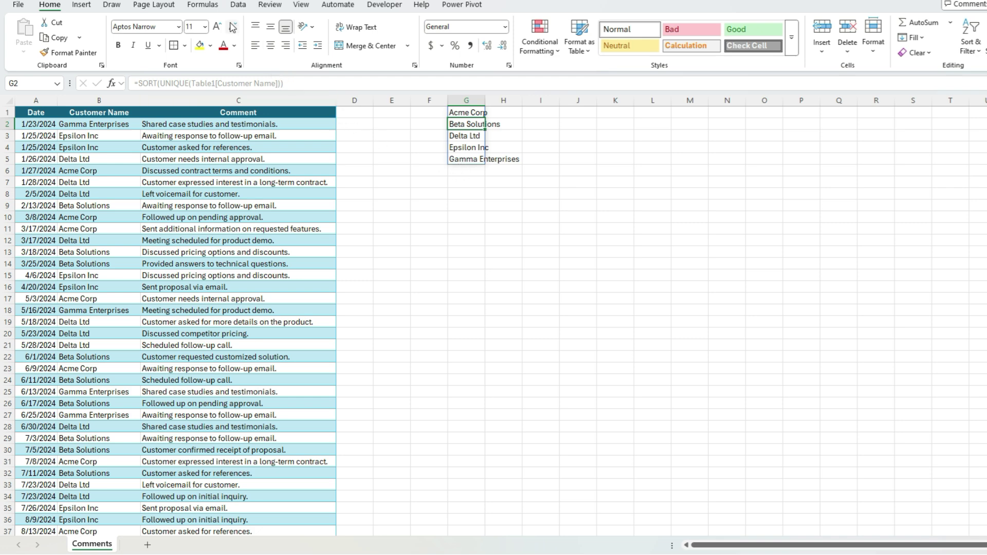
- Create a new defined name CustomerList with workbook scope and clear its default reference
{"action": "left_click", "coordinate": [203, 5]}
{"action": "left_click", "coordinate": [444, 46]}
{"action": "left_click", "coordinate": [473, 275]}
{"action": "type", "text": "CustomerList"}
{"action": "key", "text": "Tab"}
{"action": "key", "text": "Tab"}
{"action": "key", "text": "Tab"}
{"action": "key", "text": "BackSpace"}
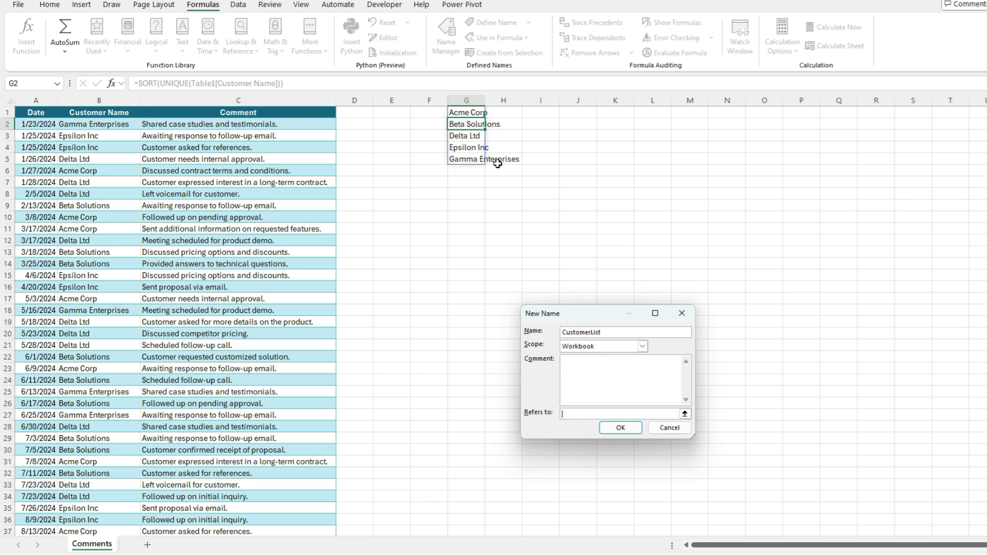
- Make CustomerList refer to =OFFSET(Comments!$G$1,0,0,COUNTA(Comments!$G:$G),1), save it, check the range it covers and close the name list
{"action": "type", "text": "=offset("}
{"action": "left_click", "coordinate": [471, 112]}
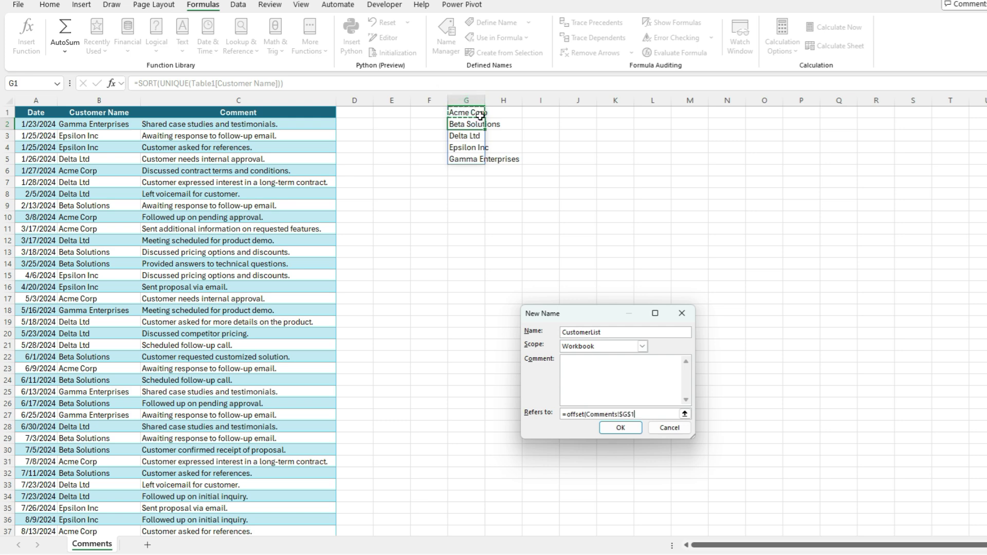
{"action": "type", "text": ","}
{"action": "type", "text": "0,0,counta("}
{"action": "left_click", "coordinate": [473, 96]}
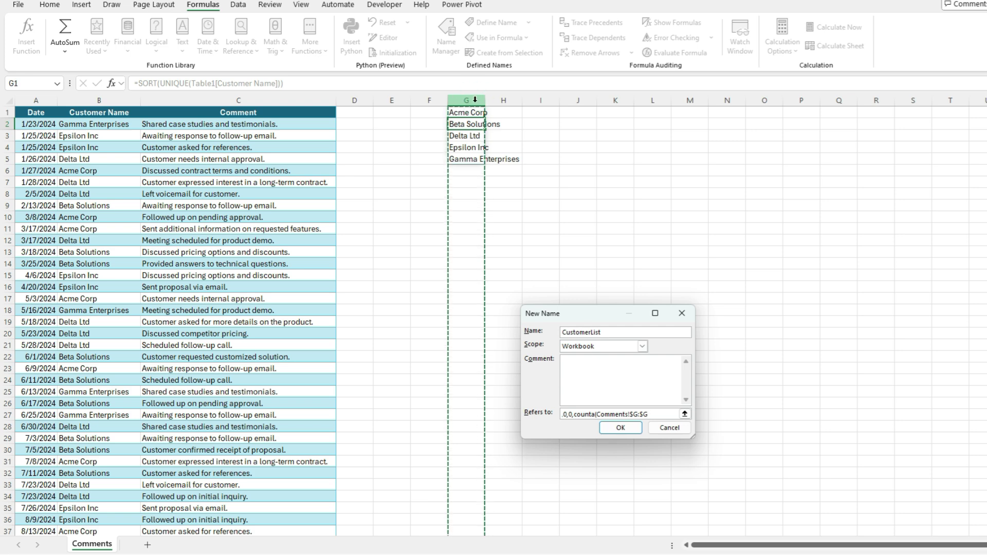
{"action": "type", "text": "),1)"}
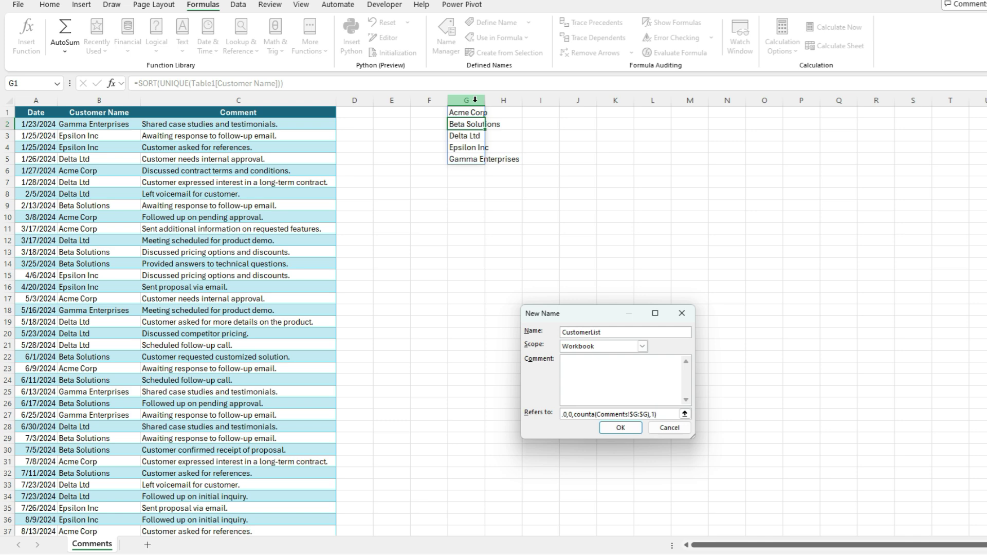
{"action": "key", "text": "Return"}
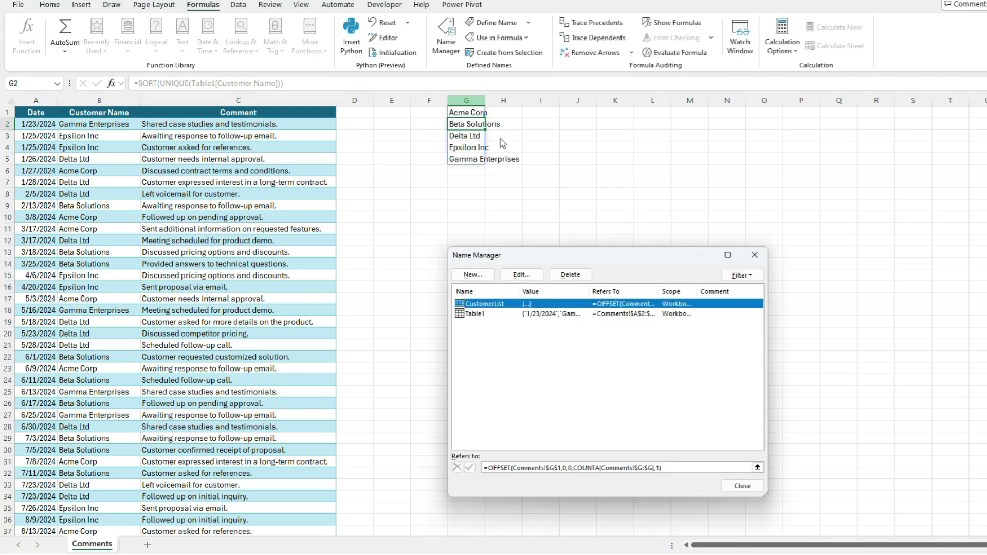
{"action": "left_click", "coordinate": [693, 467]}
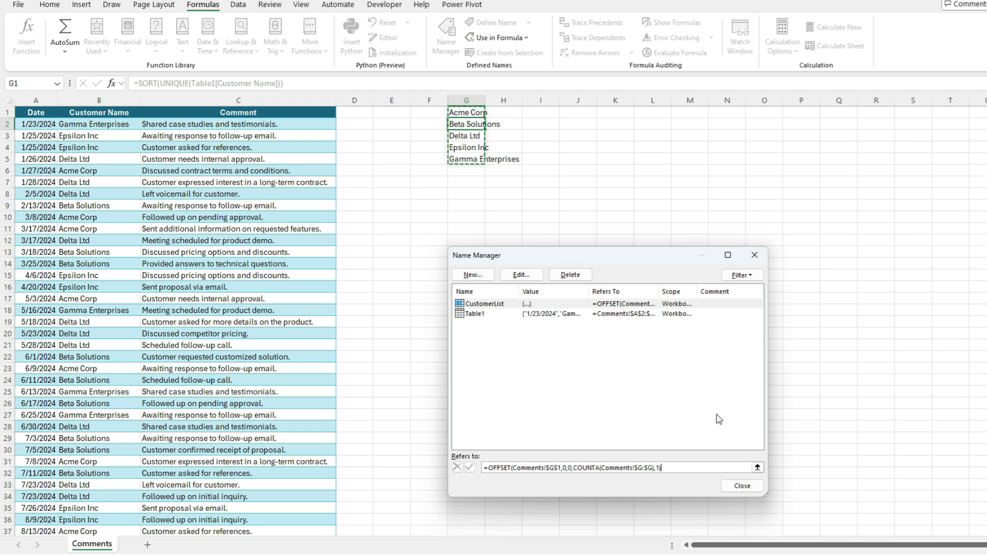
{"action": "left_click", "coordinate": [742, 485]}
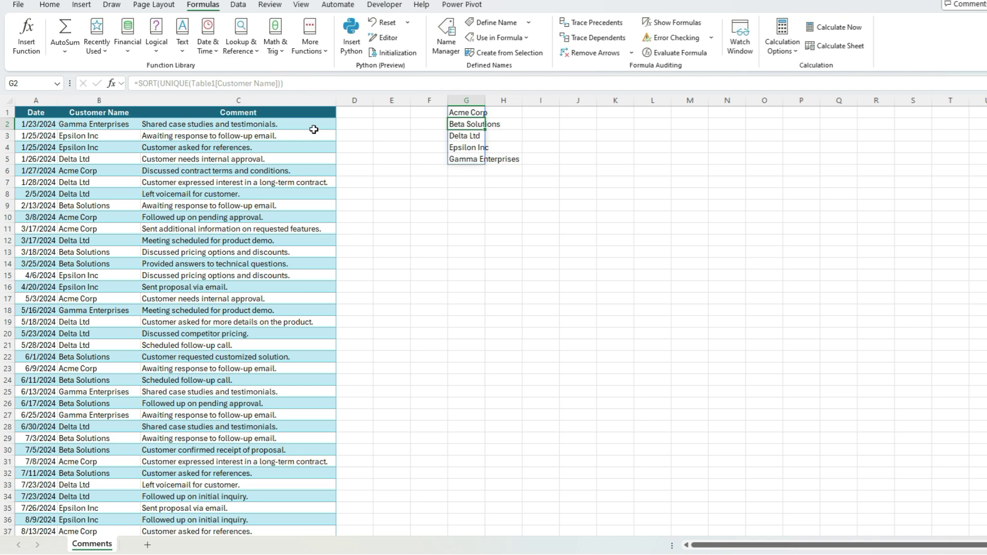
- Add a table column headed "Date and Comment" in D1 and fit column D's width to the header
{"action": "left_click", "coordinate": [349, 113]}
{"action": "type", "text": "Date and Comment"}
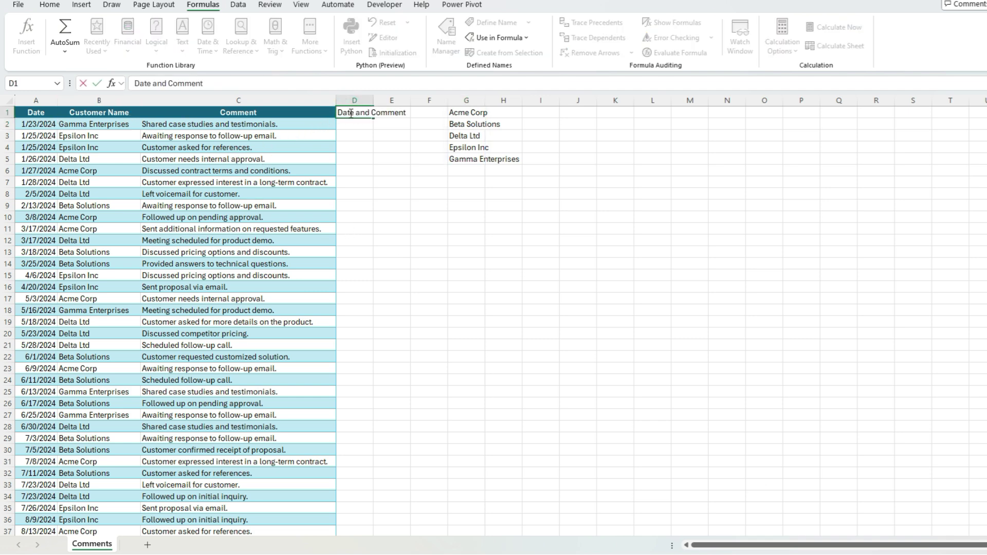
{"action": "key", "text": "Return"}
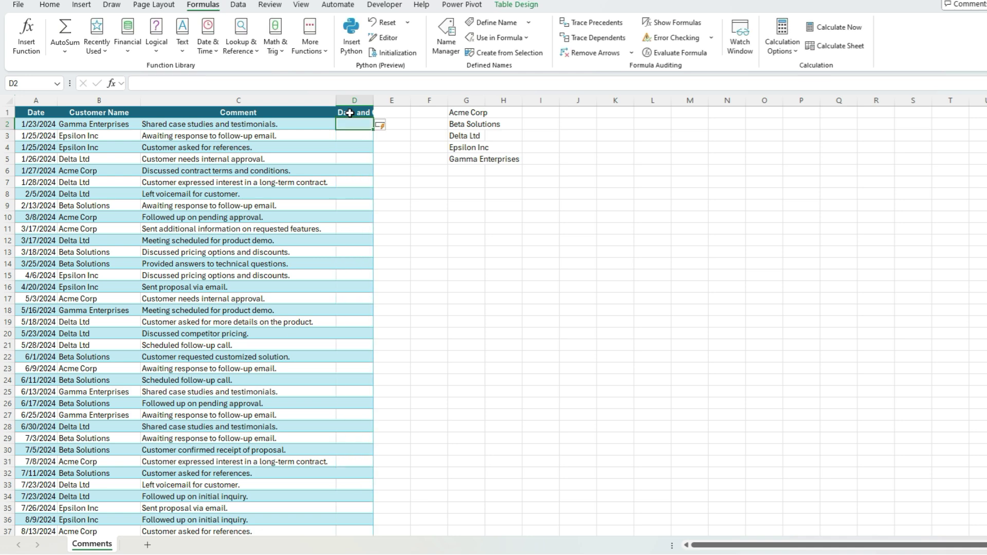
{"action": "double_click", "coordinate": [373, 100]}
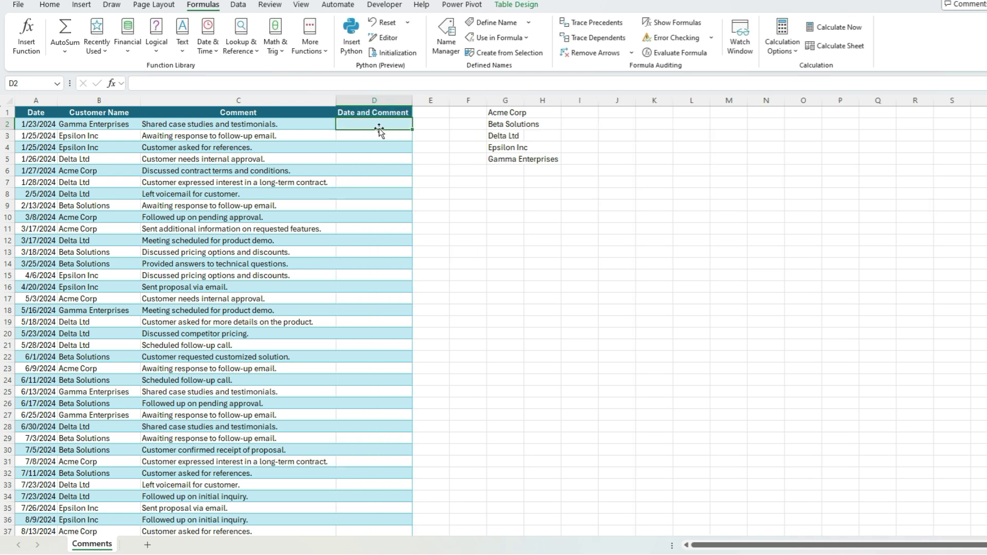
{"action": "type", "text": "="}
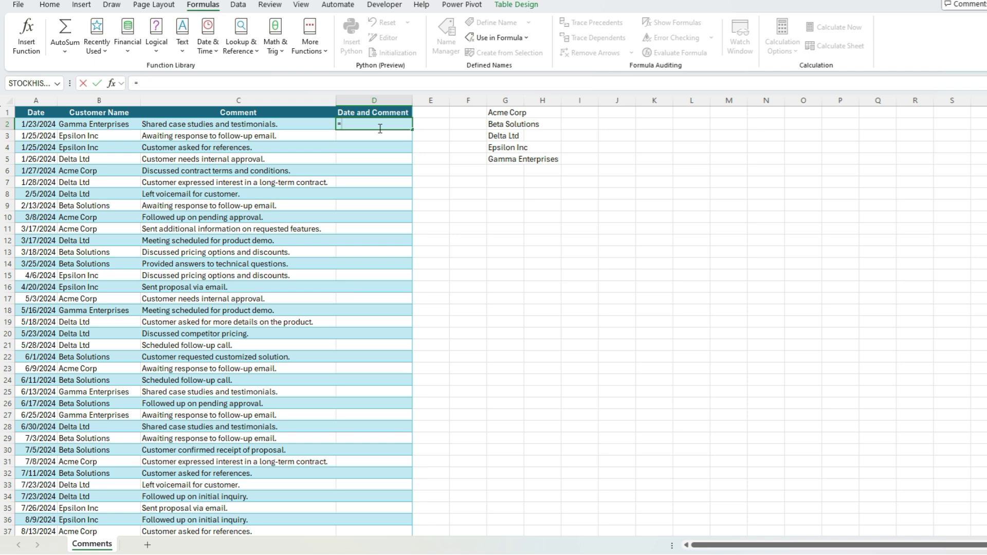
{"action": "key", "text": "Left"}
{"action": "key", "text": "Left"}
{"action": "key", "text": "Left"}
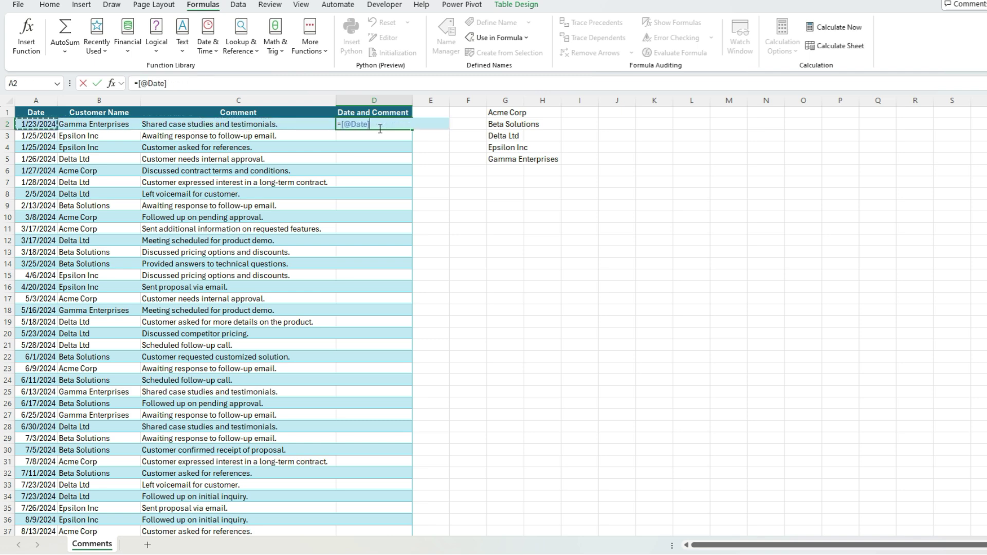
{"action": "type", "text": "&\" : \"&"}
{"action": "left_click", "coordinate": [271, 128]}
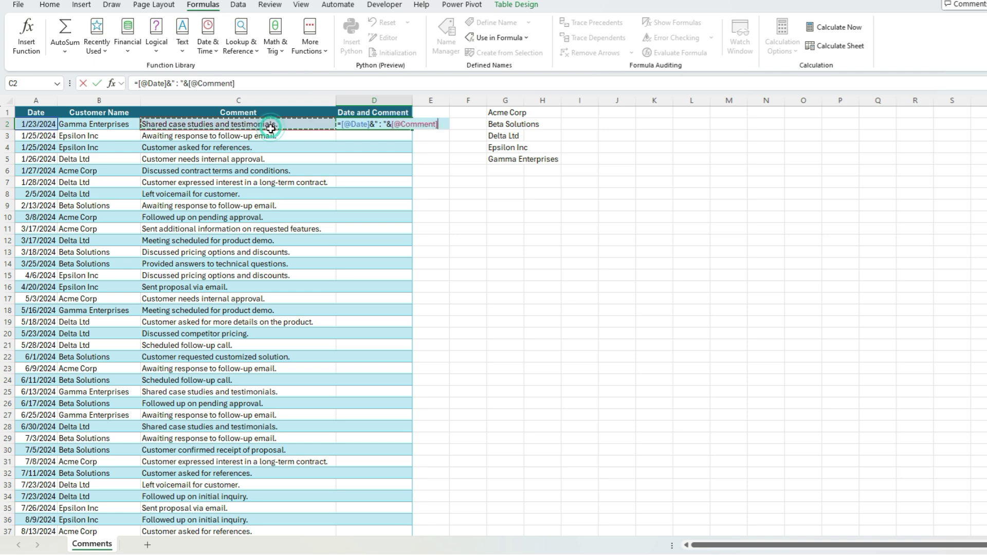
{"action": "key", "text": "Return"}
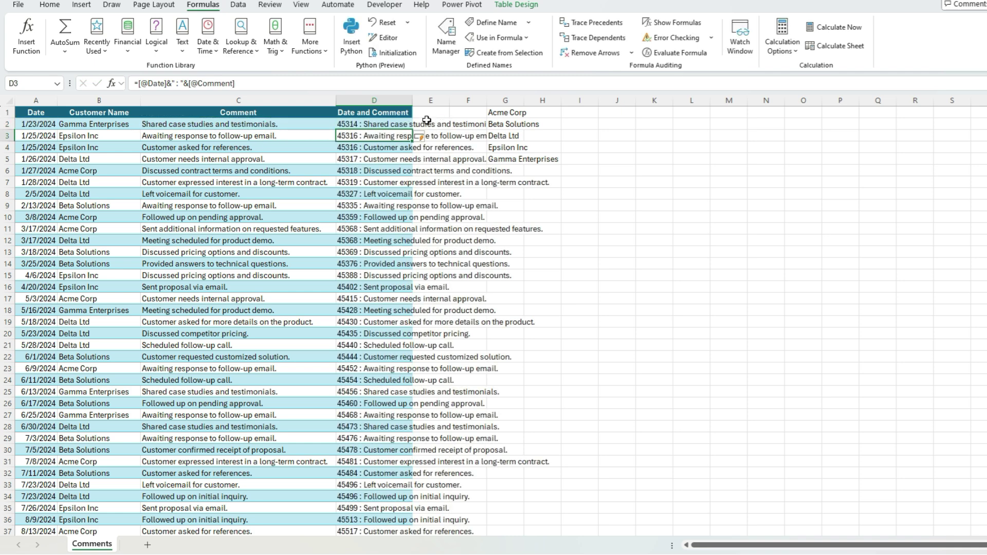
- Wrap the date reference in D2's formula in TEXT with the format "MMM D YYYY" and fit column D's width to its contents
{"action": "left_click", "coordinate": [375, 123]}
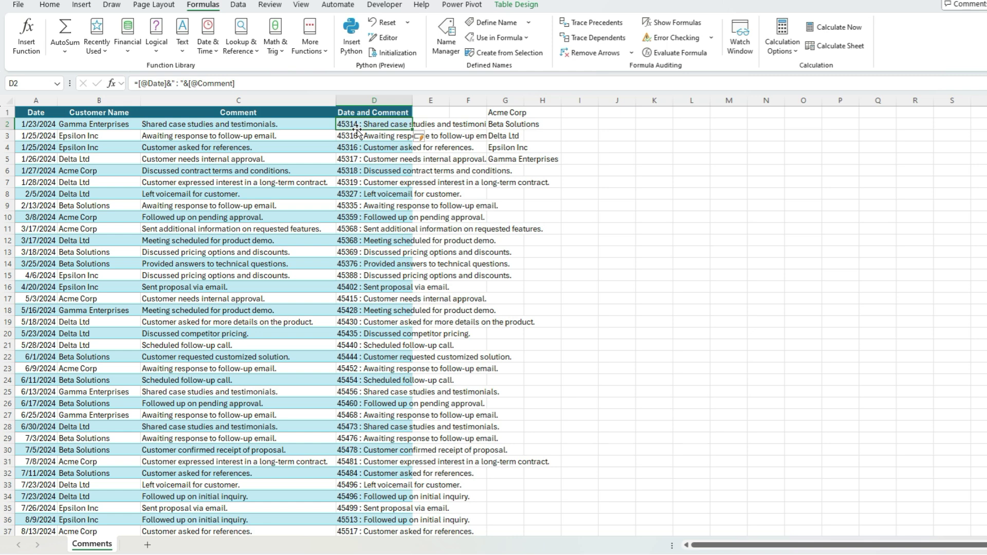
{"action": "left_click", "coordinate": [136, 83]}
{"action": "type", "text": "text("}
{"action": "left_click", "coordinate": [184, 83]}
{"action": "type", "text": ",\"MMM D"}
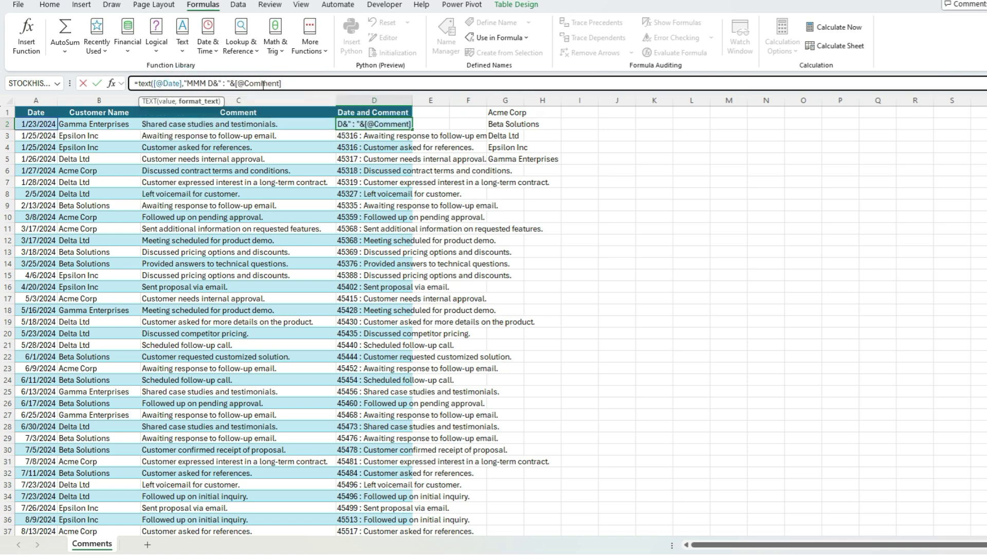
{"action": "type", "text": " YYYY"}
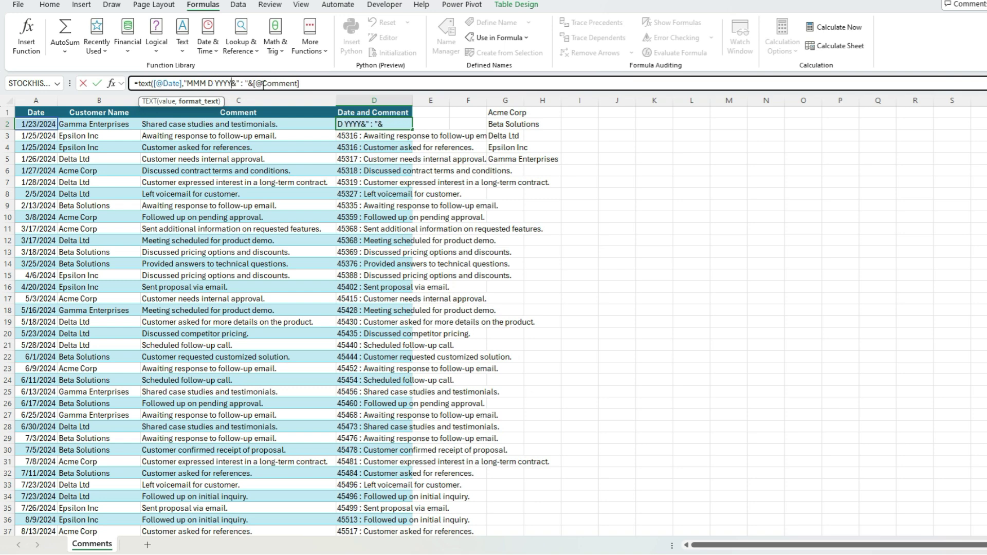
{"action": "type", "text": "\")"}
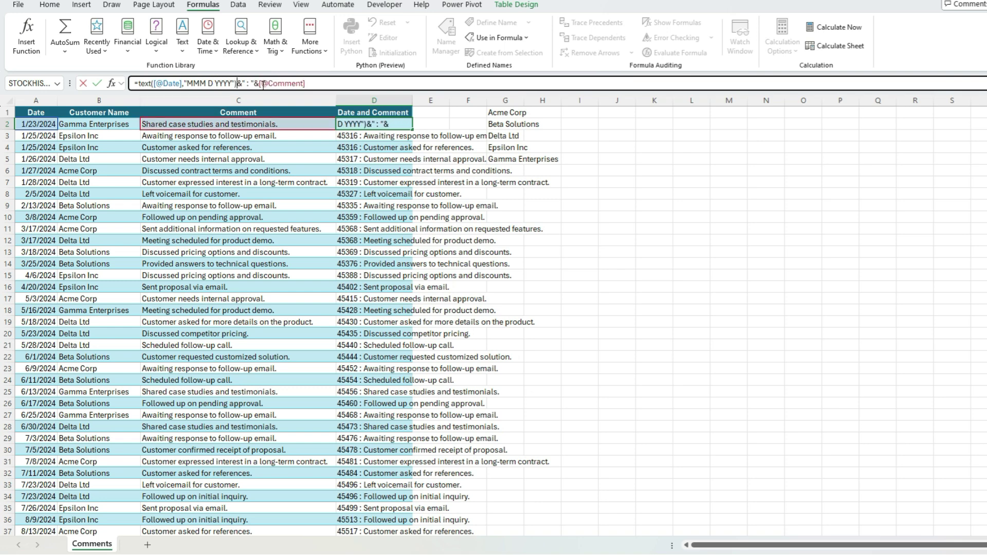
{"action": "key", "text": "Return"}
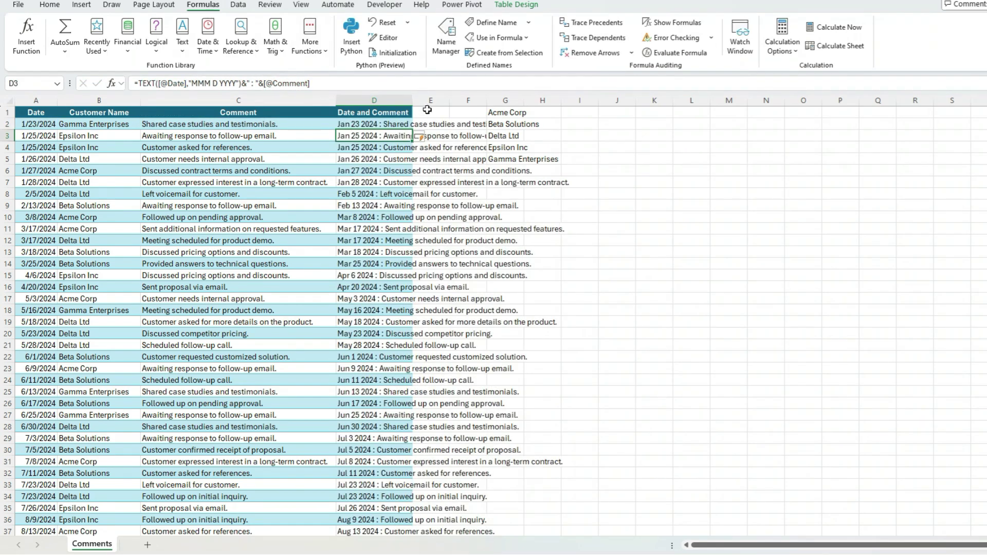
{"action": "double_click", "coordinate": [412, 100]}
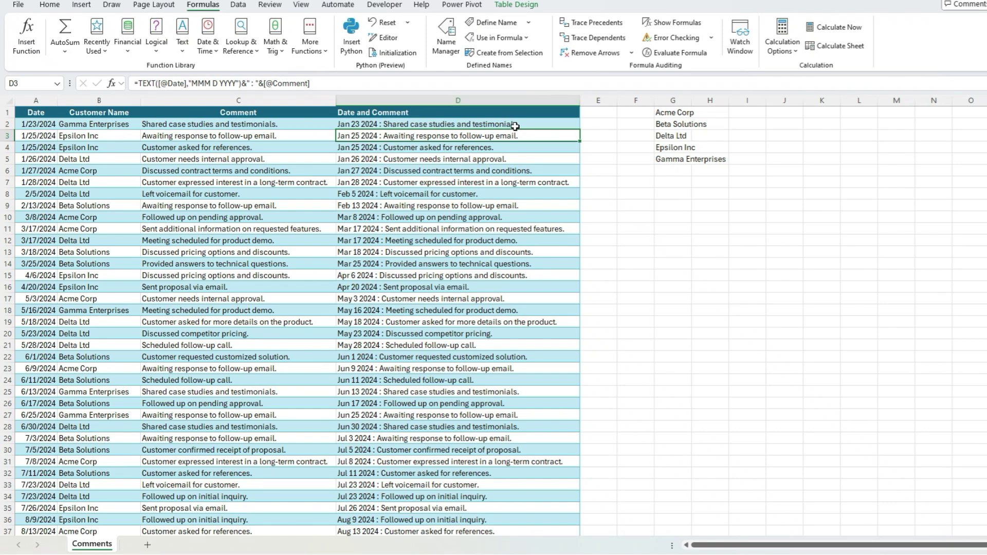
- Enter =FILTER(Table1[Date and Comment],Table1[Customer Name]="Acme Corp") in I1 to list that customer's dated comments
{"action": "left_click", "coordinate": [762, 110]}
{"action": "type", "text": "=FILTER("}
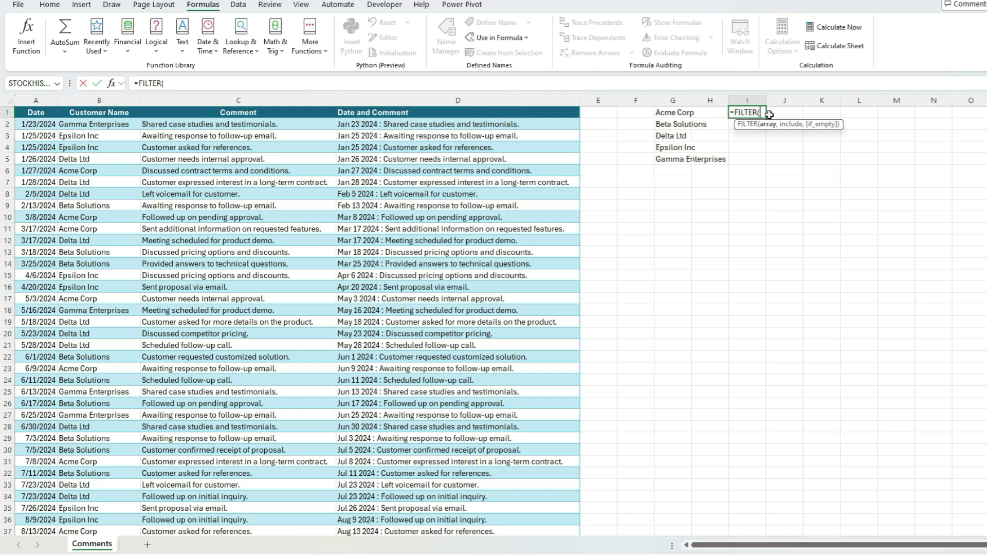
{"action": "left_click", "coordinate": [454, 105]}
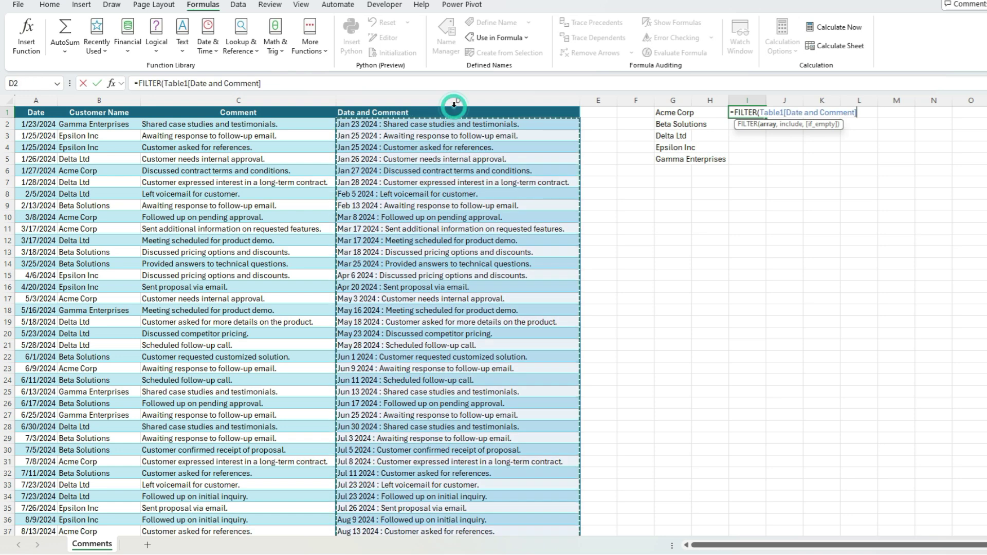
{"action": "type", "text": ","}
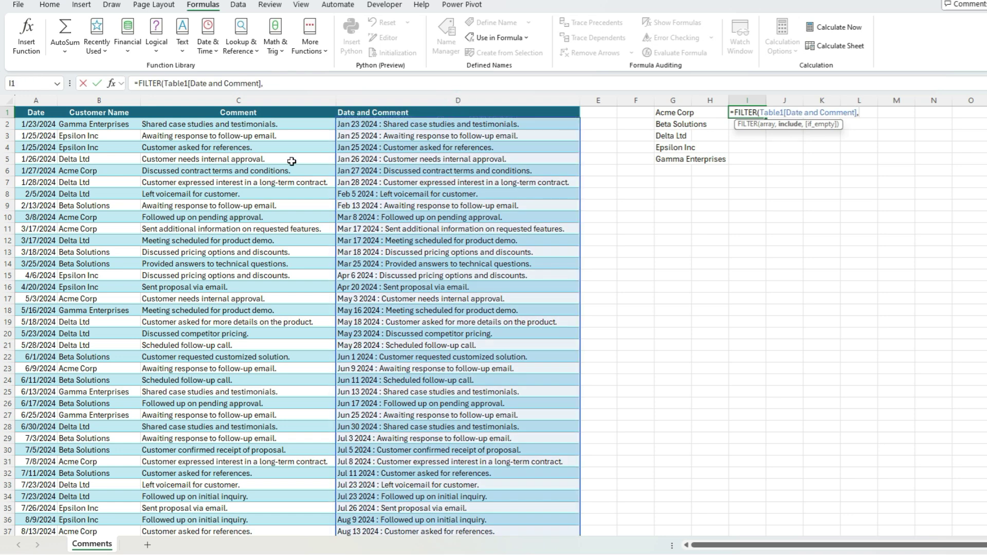
{"action": "left_click", "coordinate": [112, 105]}
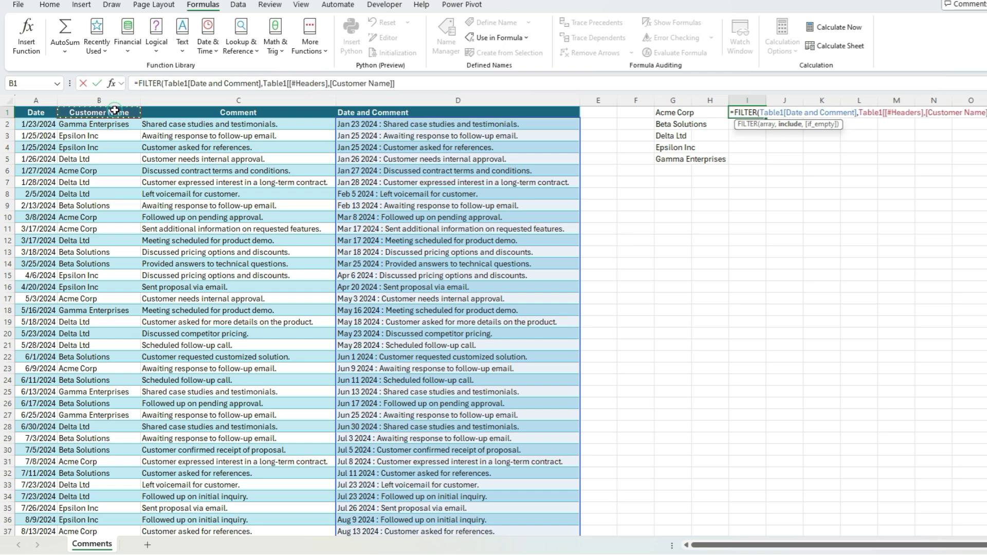
{"action": "type", "text": "="}
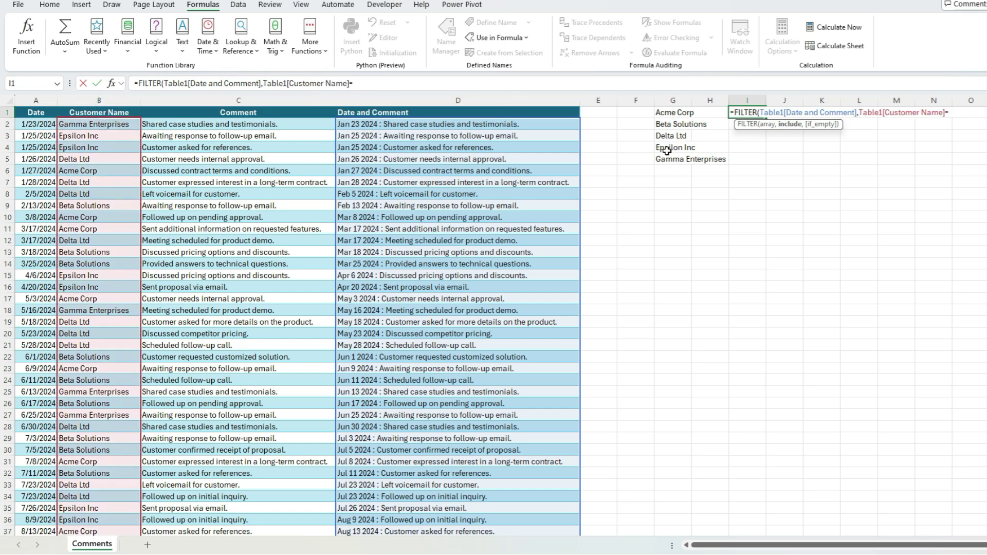
{"action": "type", "text": "\"Acme Corp\""}
{"action": "key", "text": "Return"}
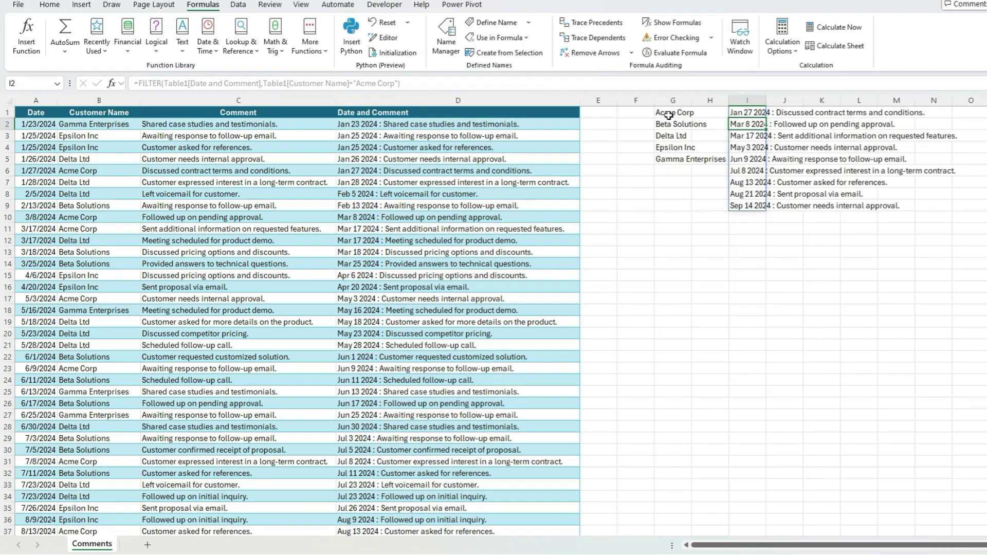
- Set the customer criterion in I1's FILTER formula to "Delta Ltd"
{"action": "key", "text": "Up"}
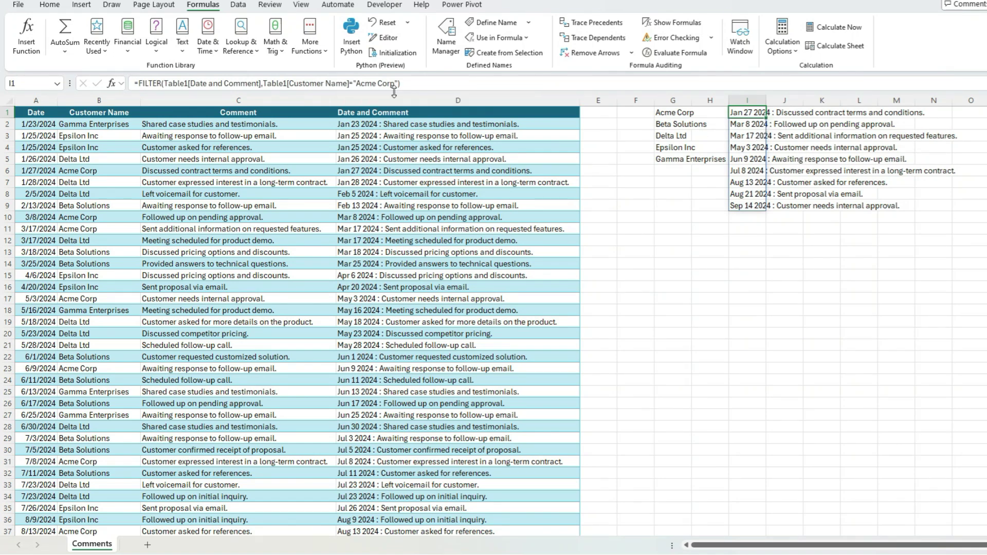
{"action": "left_click_drag", "start_coordinate": [395, 83], "coordinate": [356, 82]}
{"action": "type", "text": "Delta Ltd"}
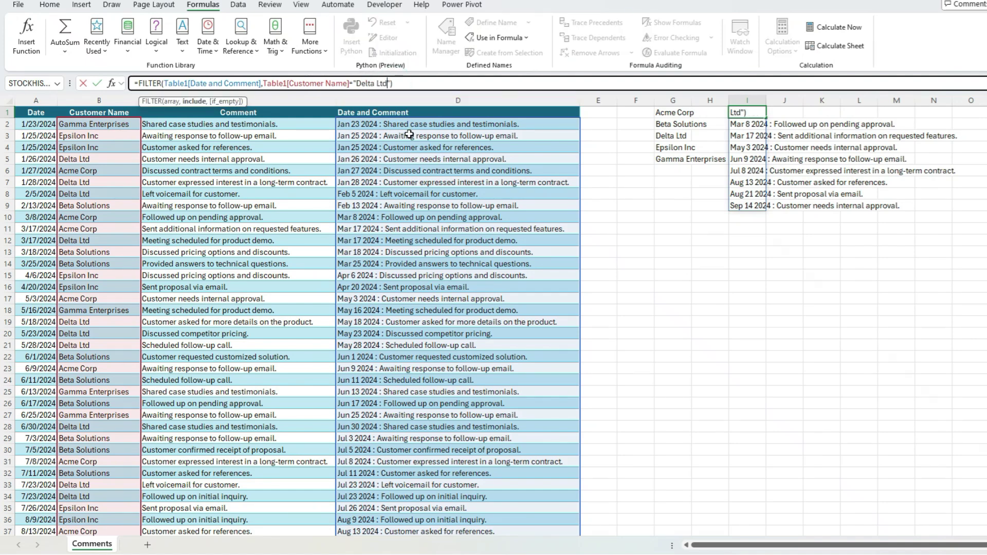
{"action": "key", "text": "Return"}
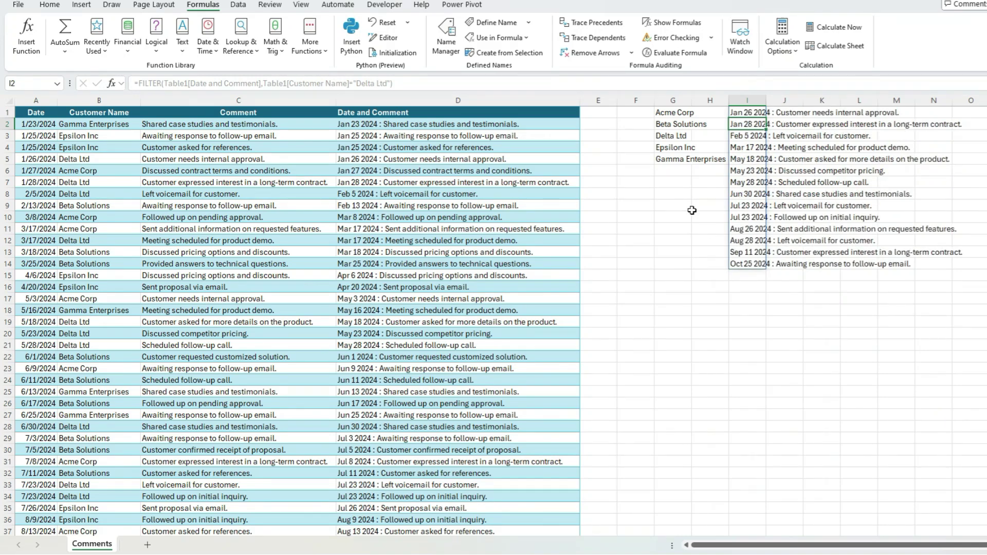
- Add a new worksheet named Summary and enter the label Customer in B2
{"action": "left_click", "coordinate": [758, 112]}
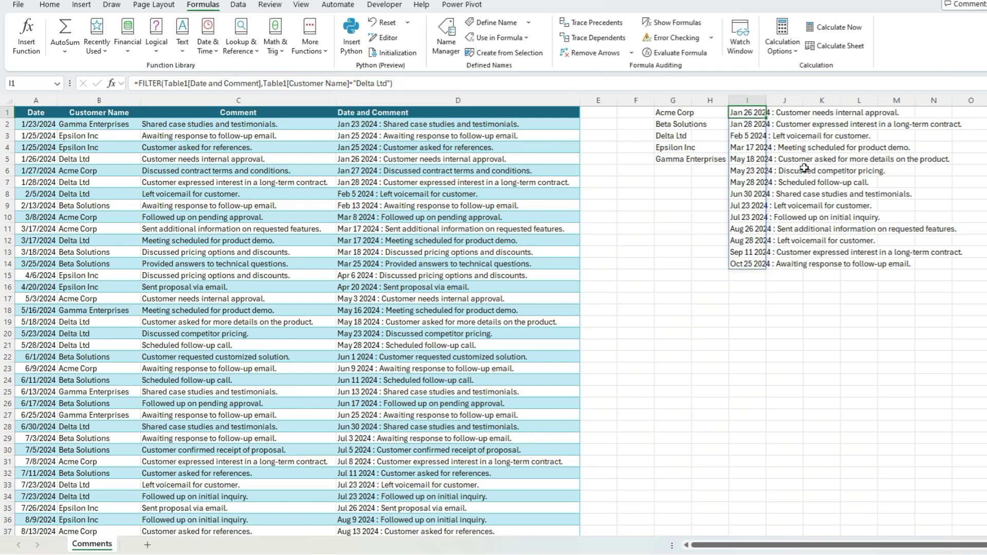
{"action": "left_click", "coordinate": [148, 545]}
{"action": "double_click", "coordinate": [147, 546]}
{"action": "type", "text": "Summary"}
{"action": "key", "text": "Return"}
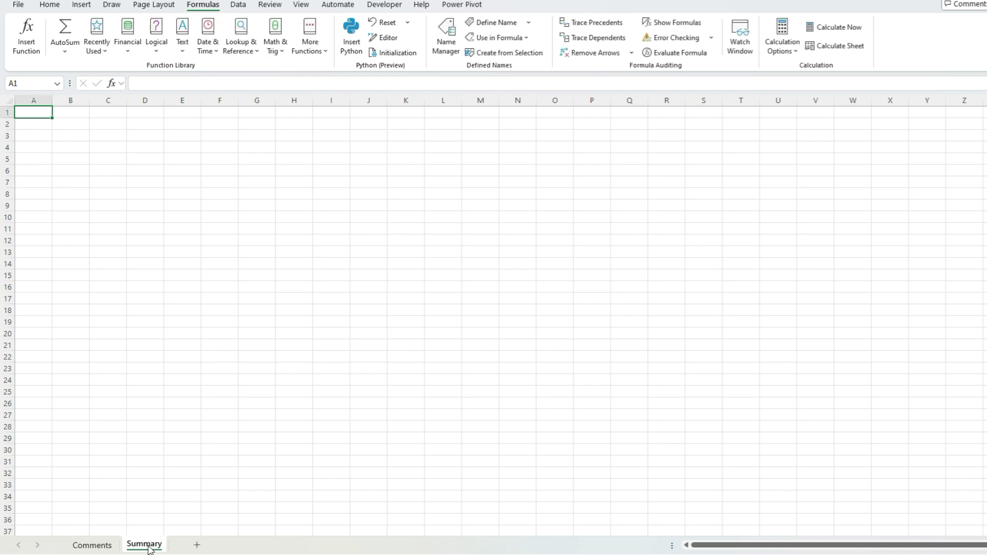
{"action": "left_click", "coordinate": [80, 121]}
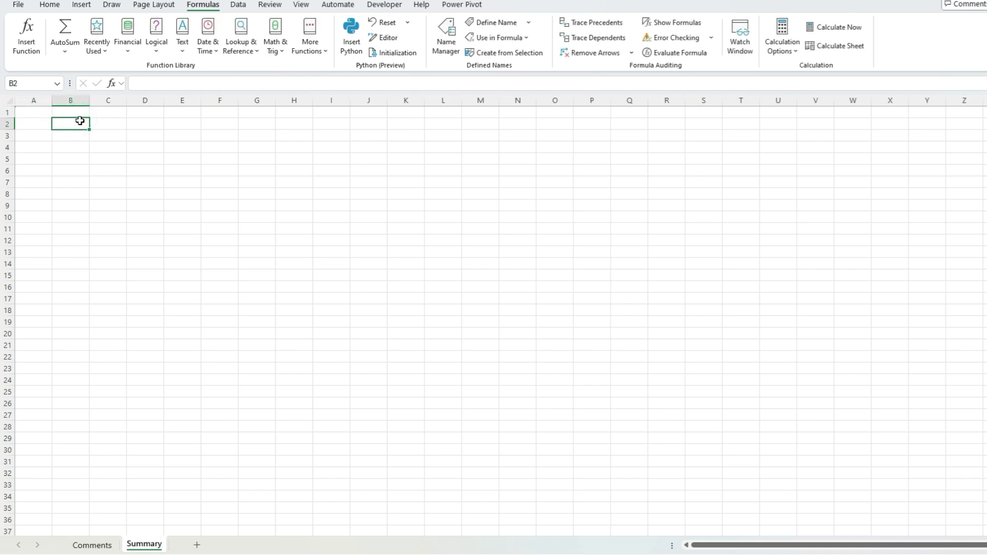
{"action": "type", "text": "Customer"}
{"action": "key", "text": "Tab"}
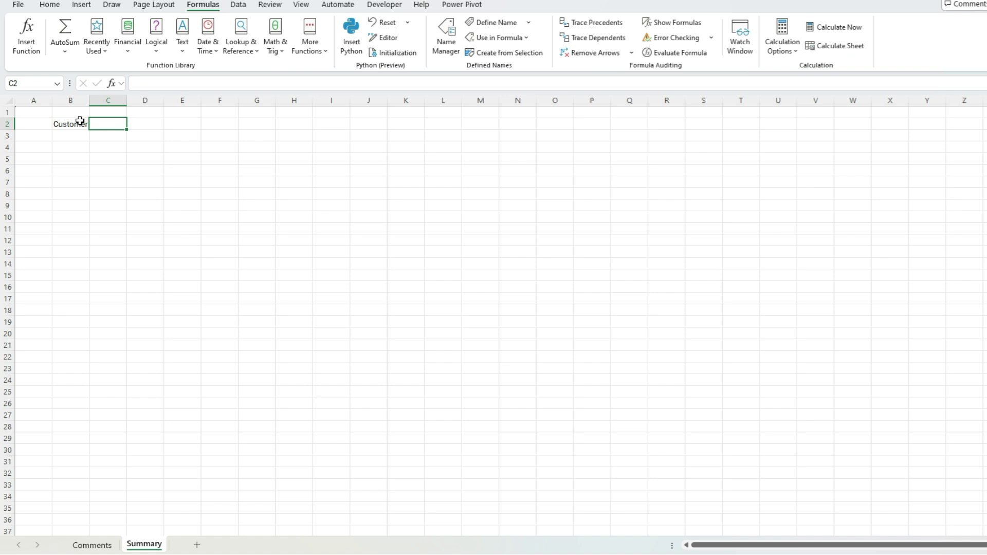
- Restrict C2 to a validation list with the source =CustomerList
{"action": "left_click", "coordinate": [245, 10]}
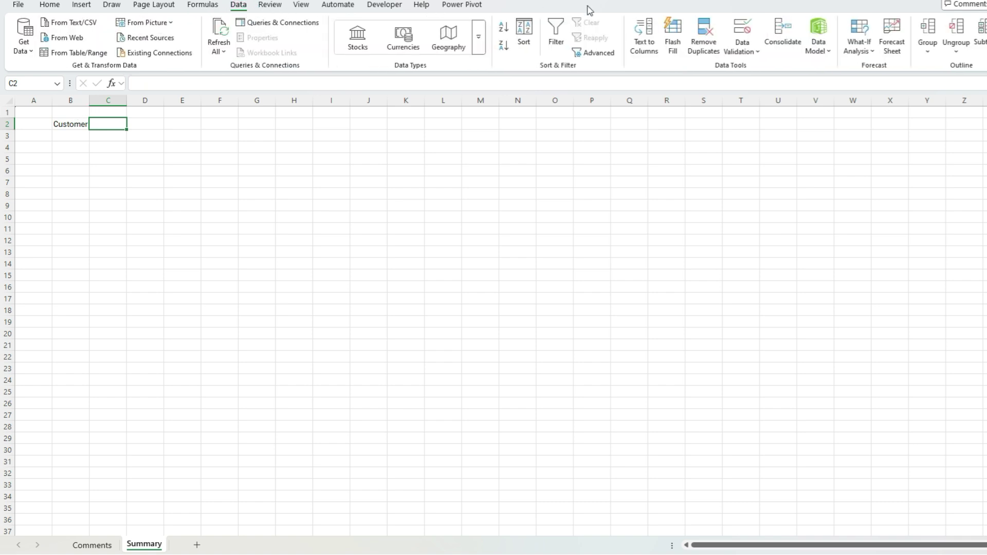
{"action": "left_click", "coordinate": [741, 29]}
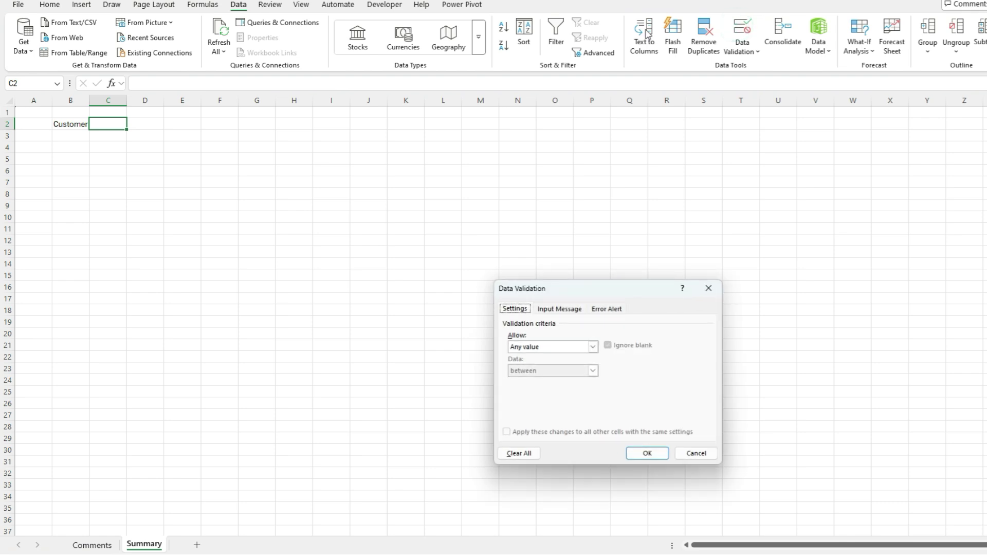
{"action": "left_click", "coordinate": [570, 347]}
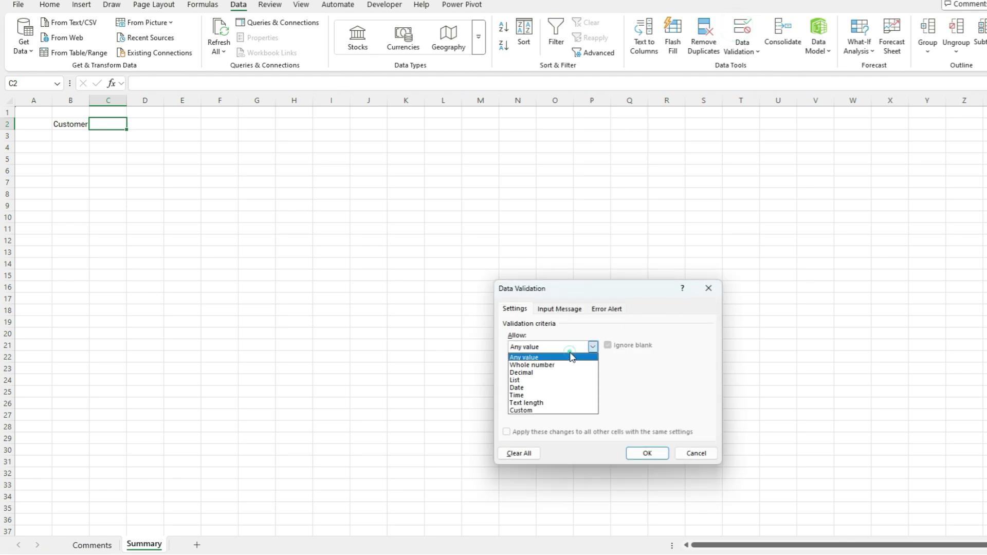
{"action": "left_click", "coordinate": [543, 380]}
{"action": "left_click", "coordinate": [547, 394]}
{"action": "type", "text": "=CustomerList"}
{"action": "key", "text": "Return"}
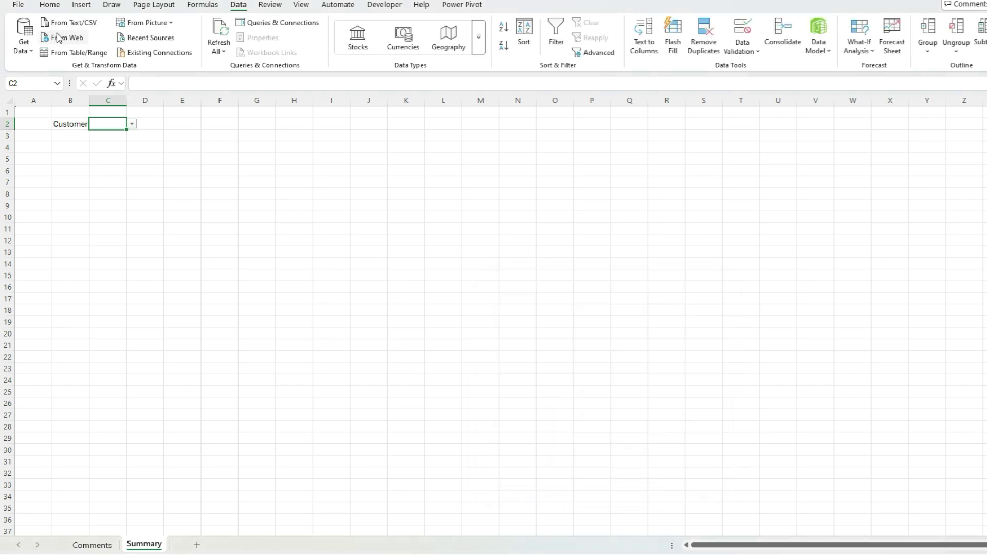
- Format C2 with a yellow fill and a border, and widen column C to fit the customer names
{"action": "left_click", "coordinate": [48, 6]}
{"action": "left_click", "coordinate": [198, 45]}
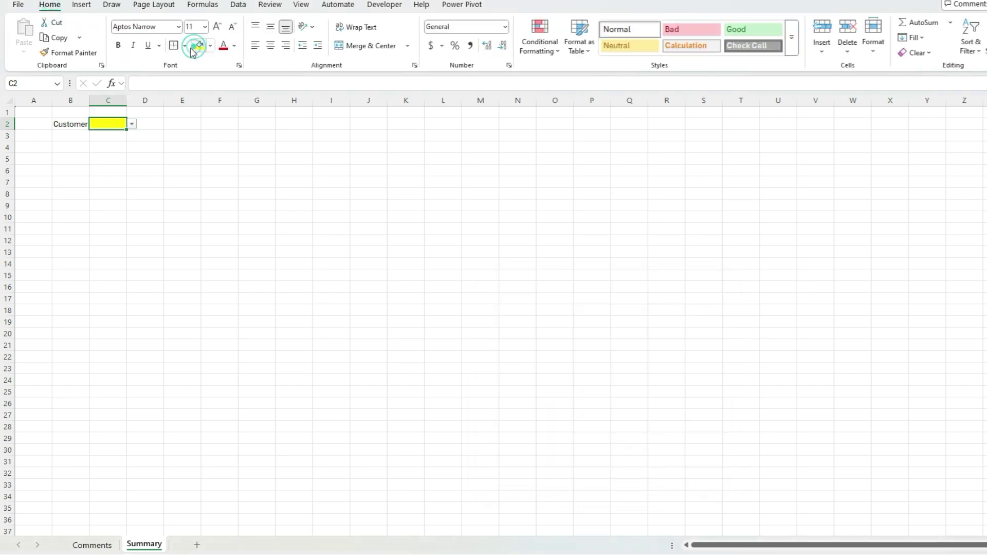
{"action": "left_click_drag", "start_coordinate": [127, 99], "coordinate": [167, 99]}
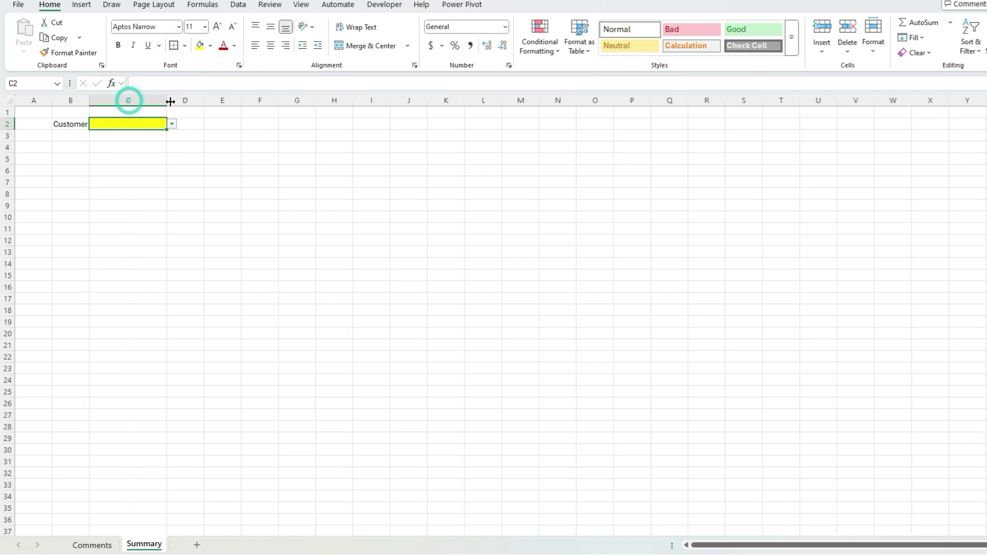
- Give cell C2 the name customer and choose Epsilon Inc from its list
{"action": "left_click", "coordinate": [41, 83]}
{"action": "type", "text": "customer"}
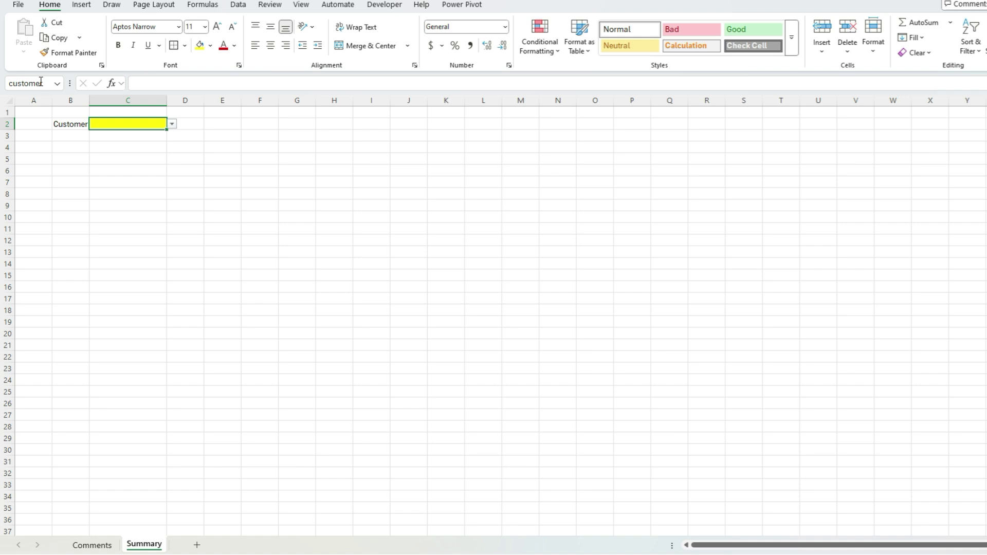
{"action": "left_click", "coordinate": [171, 125]}
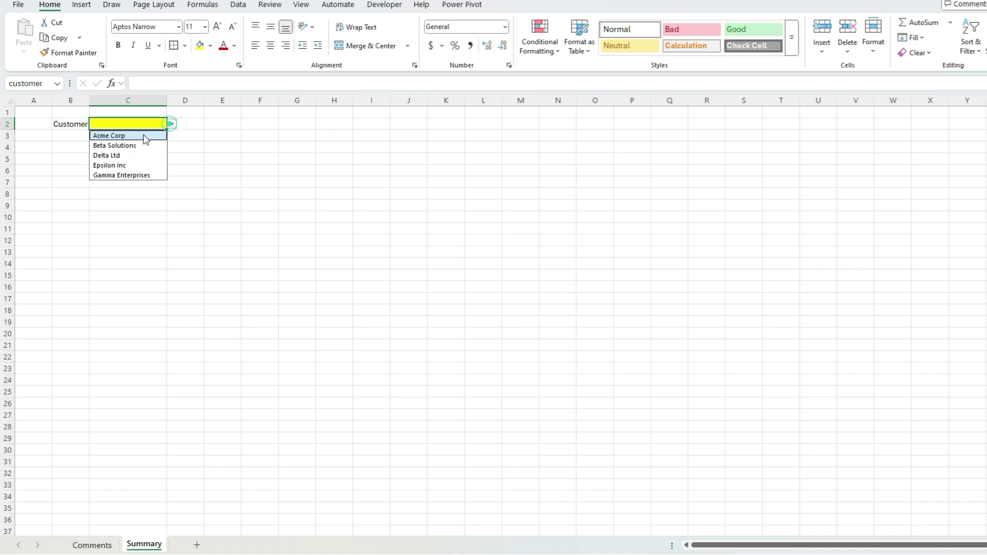
{"action": "left_click", "coordinate": [123, 165]}
- Replace the "Delta Ltd" criterion in I1's FILTER formula on the Comments sheet with the named cell customer
{"action": "left_click", "coordinate": [92, 545]}
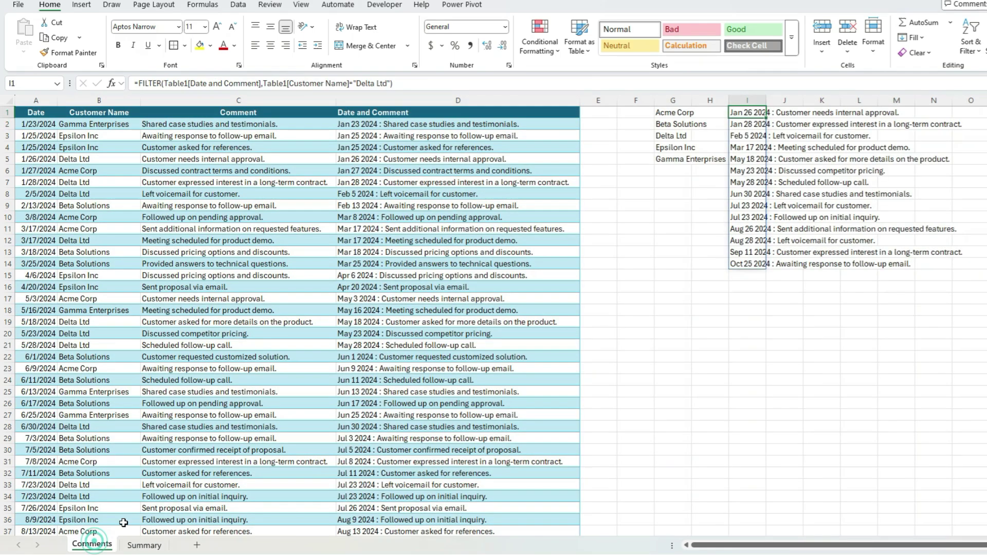
{"action": "left_click", "coordinate": [390, 84]}
{"action": "left_click_drag", "start_coordinate": [392, 83], "coordinate": [353, 84]}
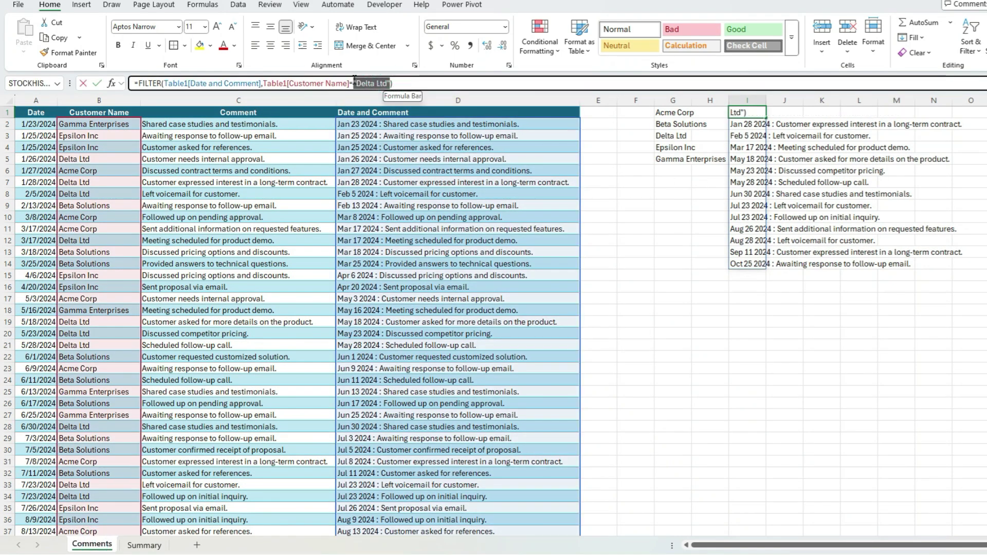
{"action": "type", "text": "customer"}
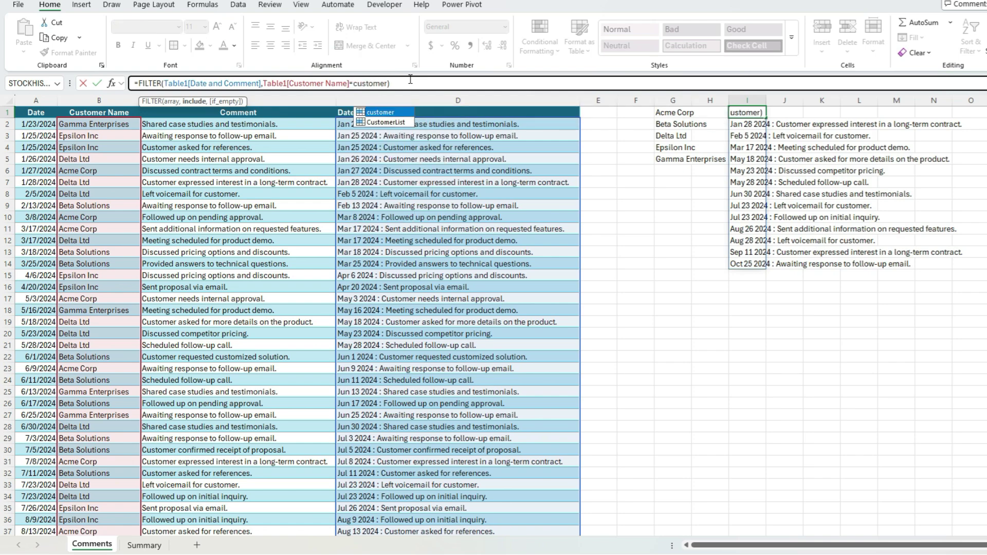
{"action": "key", "text": "ctrl+Return"}
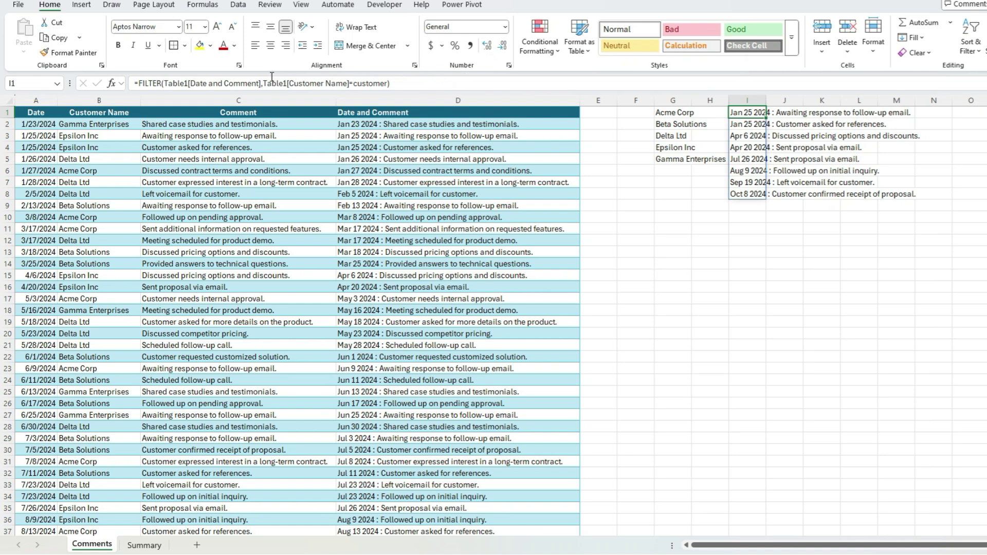
- Enter the label Comments in B4 of the Summary sheet
{"action": "left_click", "coordinate": [144, 544]}
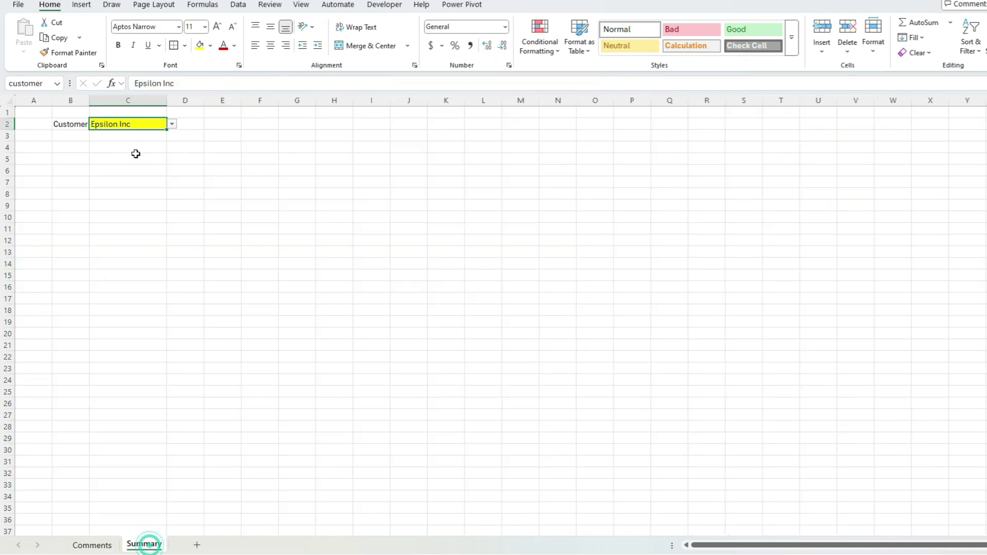
{"action": "left_click", "coordinate": [76, 146]}
{"action": "type", "text": "Comments"}
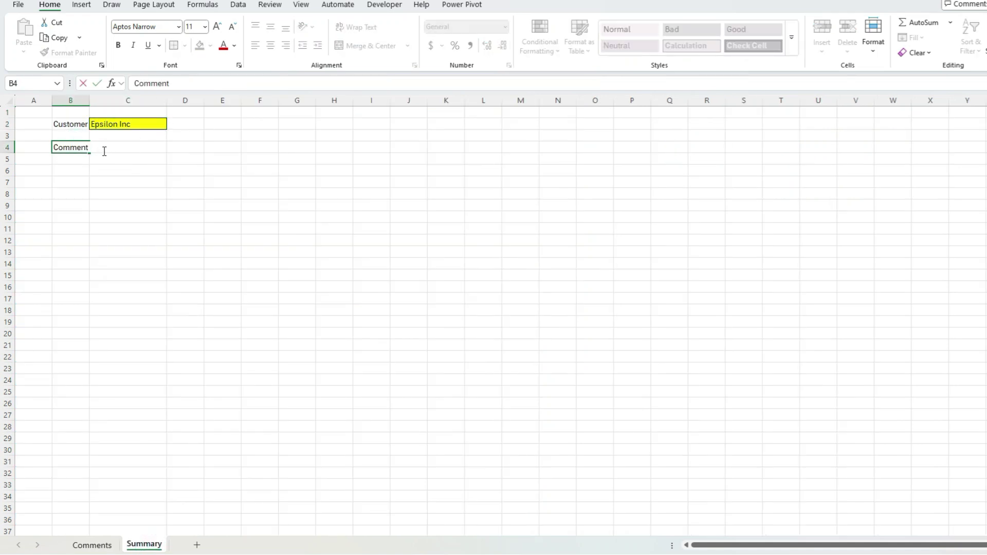
{"action": "key", "text": "Tab"}
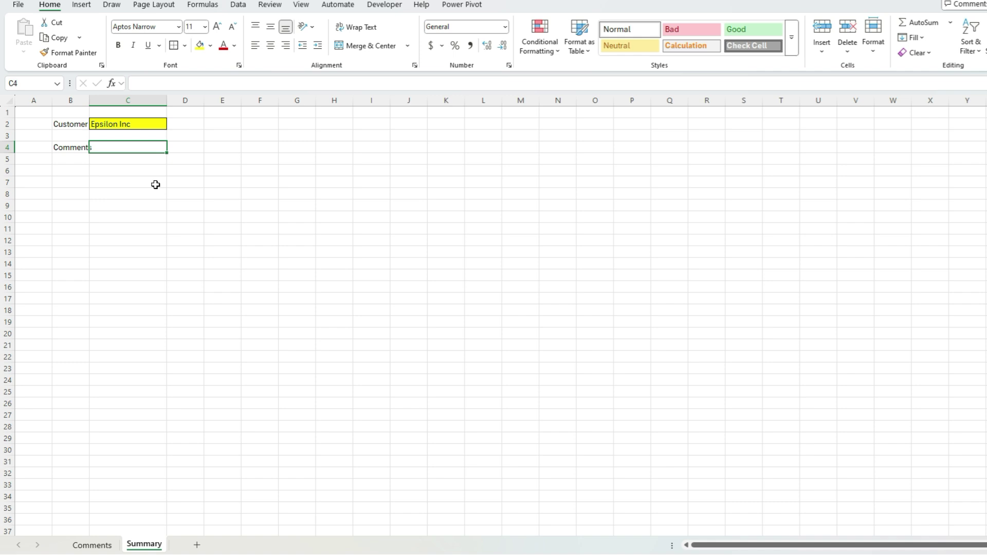
- Enter =CONCAT(Comments!I:I) in C4 to join all the filtered comments into one cell
{"action": "type", "text": "concat"}
{"action": "key", "text": "Tab"}
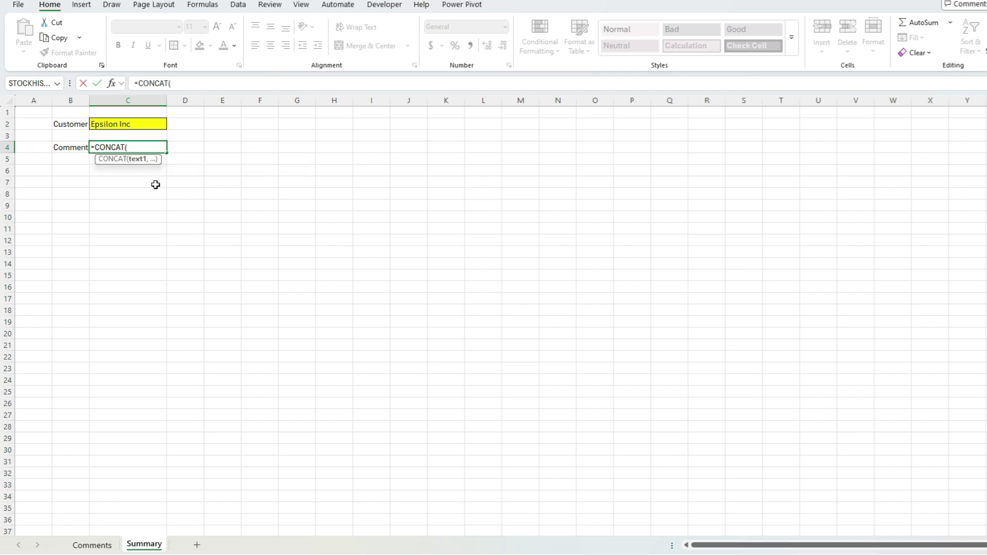
{"action": "left_click", "coordinate": [98, 544]}
{"action": "left_click", "coordinate": [751, 100]}
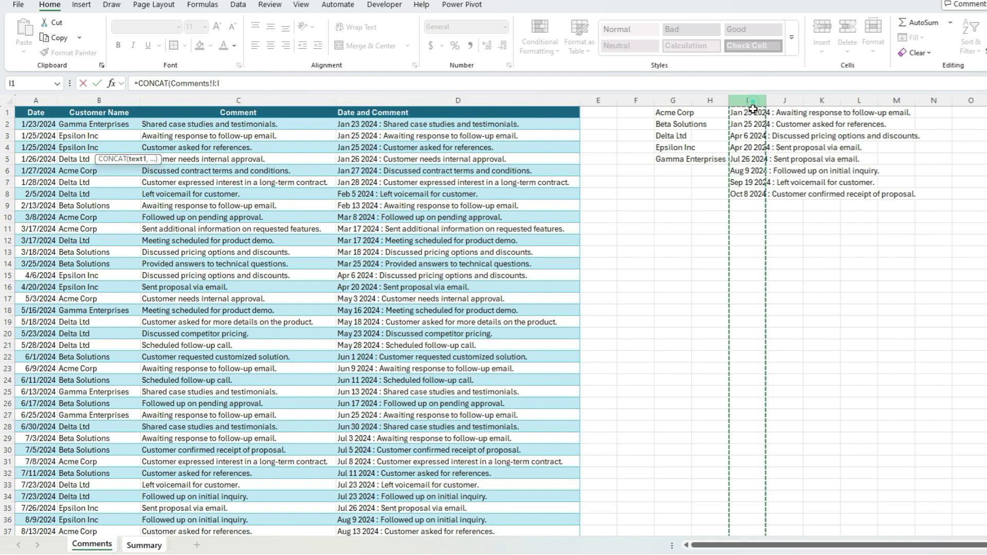
{"action": "key", "text": "Return"}
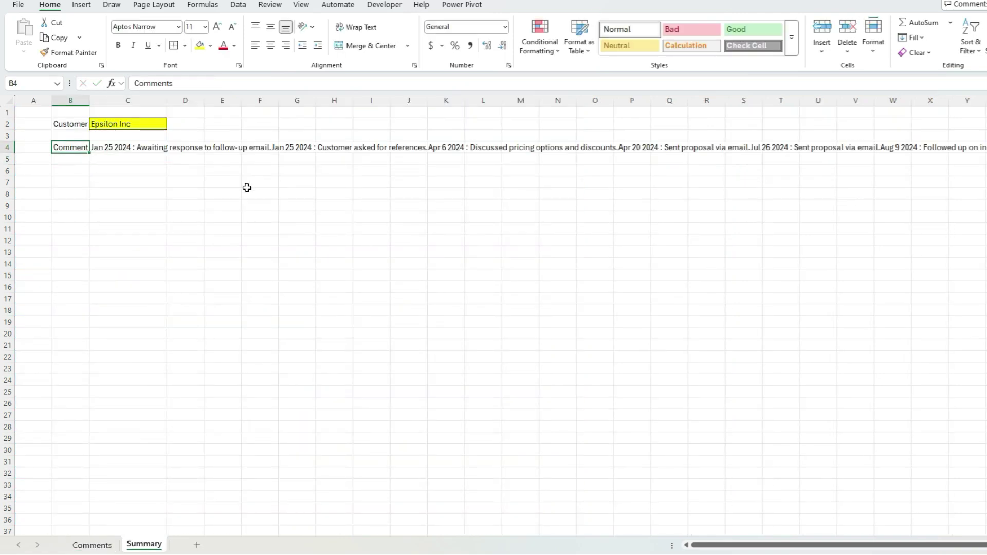
- Wrap C4's CONCAT formula in SUBSTITUTE so that every "." is replaced with CHAR(10)
{"action": "left_click", "coordinate": [151, 148]}
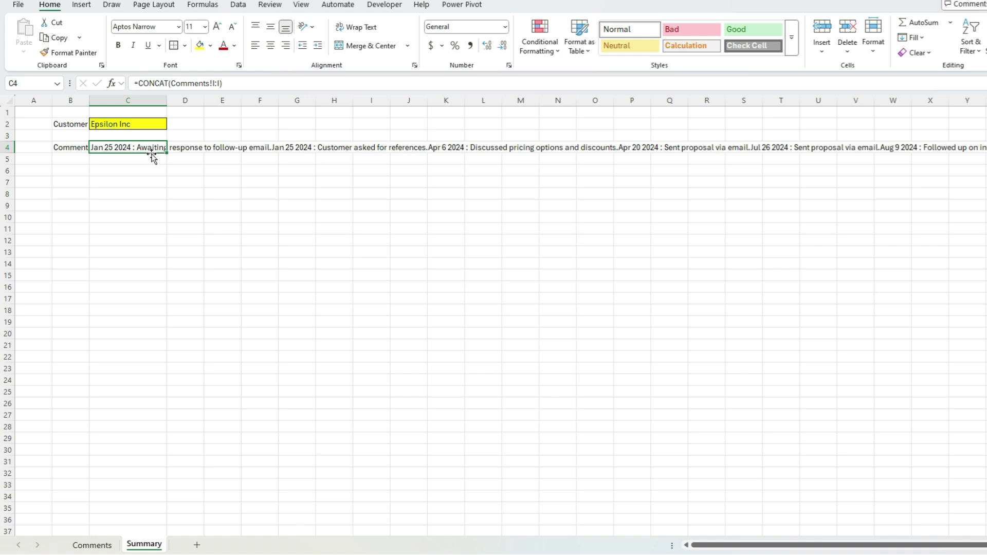
{"action": "left_click", "coordinate": [137, 84]}
{"action": "type", "text": "subs"}
{"action": "key", "text": "Tab"}
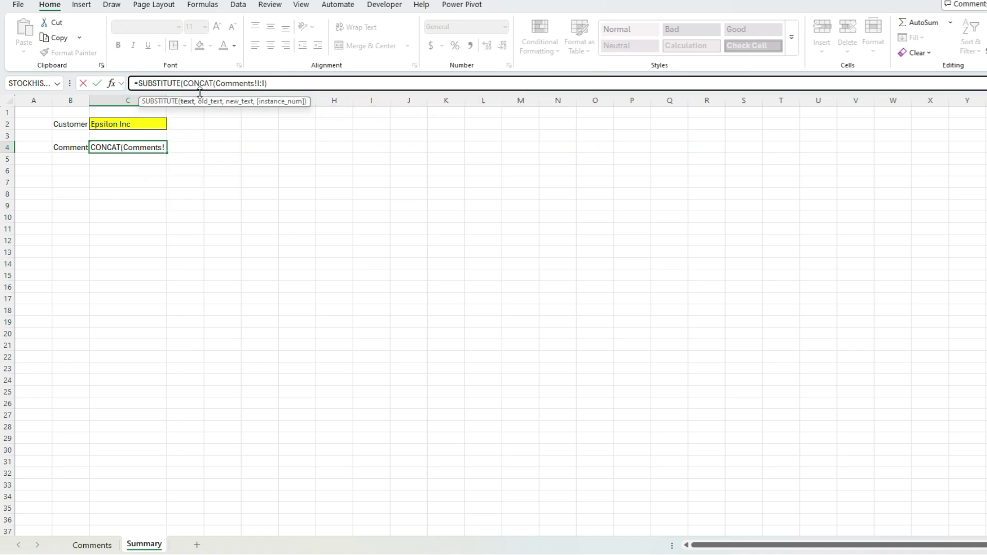
{"action": "left_click", "coordinate": [279, 81]}
{"action": "type", "text": ","}
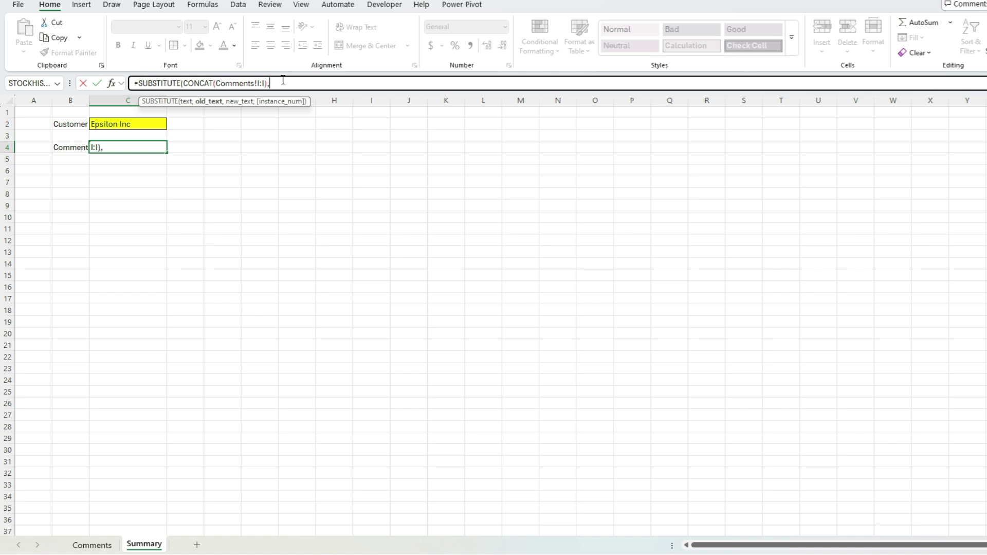
{"action": "type", "text": "\".\","}
{"action": "type", "text": "char"}
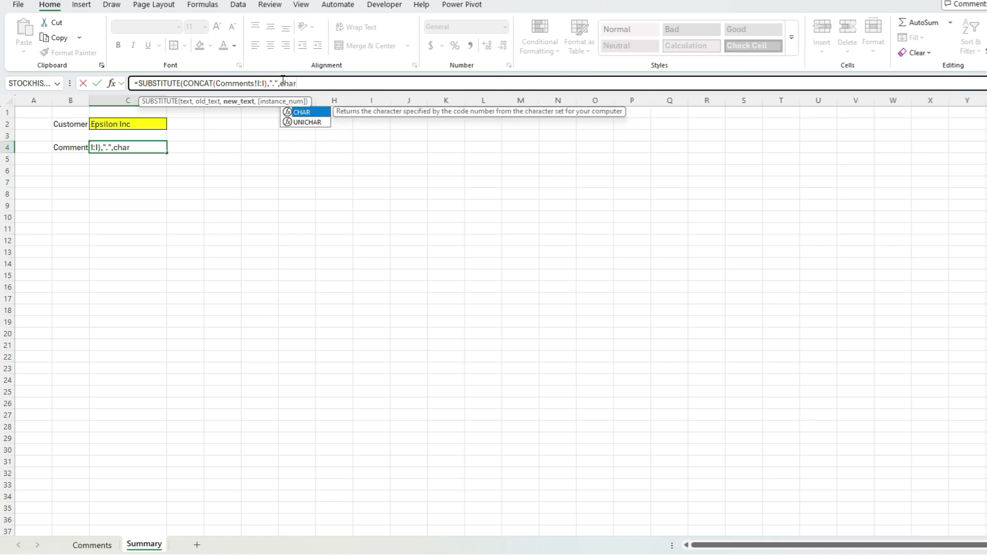
{"action": "type", "text": "(10)"}
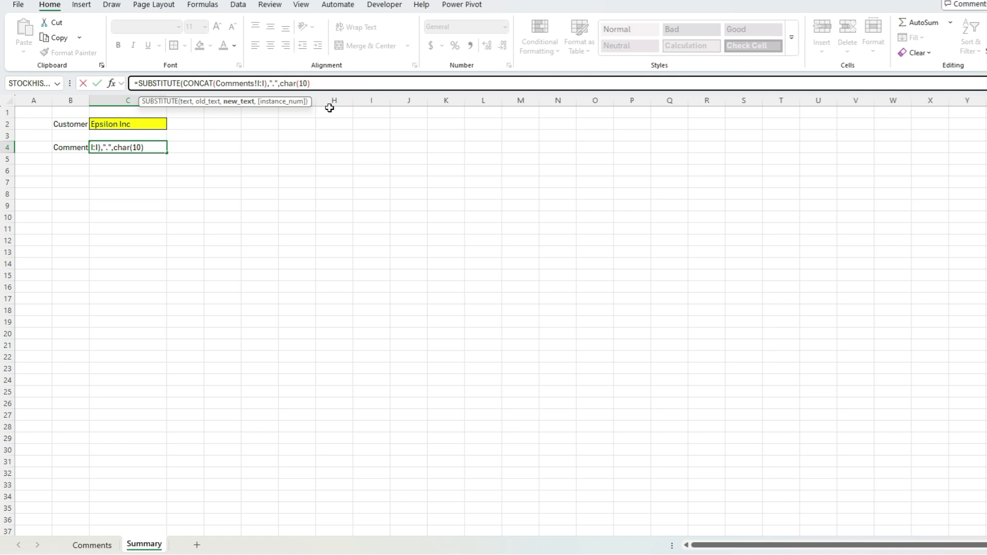
{"action": "type", "text": ")"}
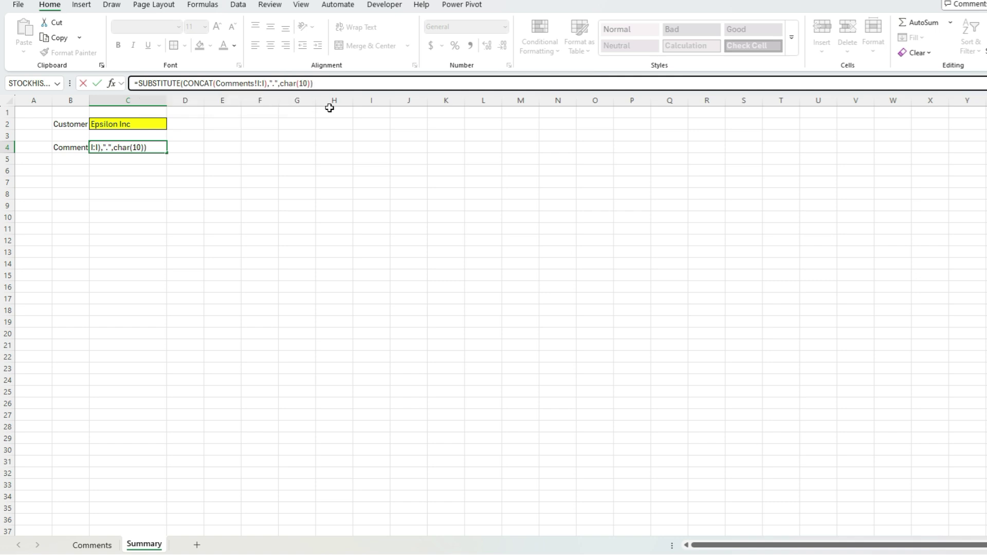
{"action": "key", "text": "Return"}
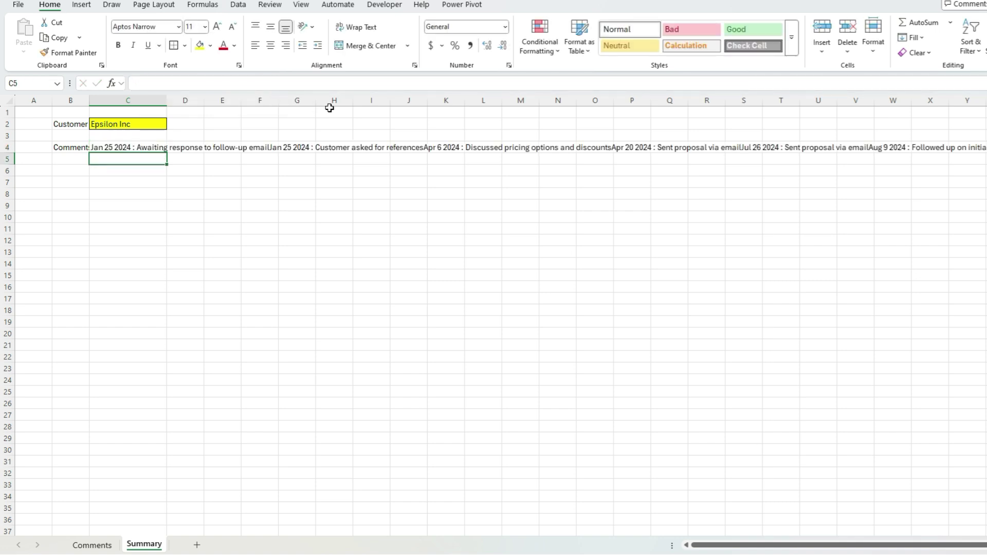
- Turn on text wrapping for C4 and widen column C to hold the comment lines
{"action": "key", "text": "Up"}
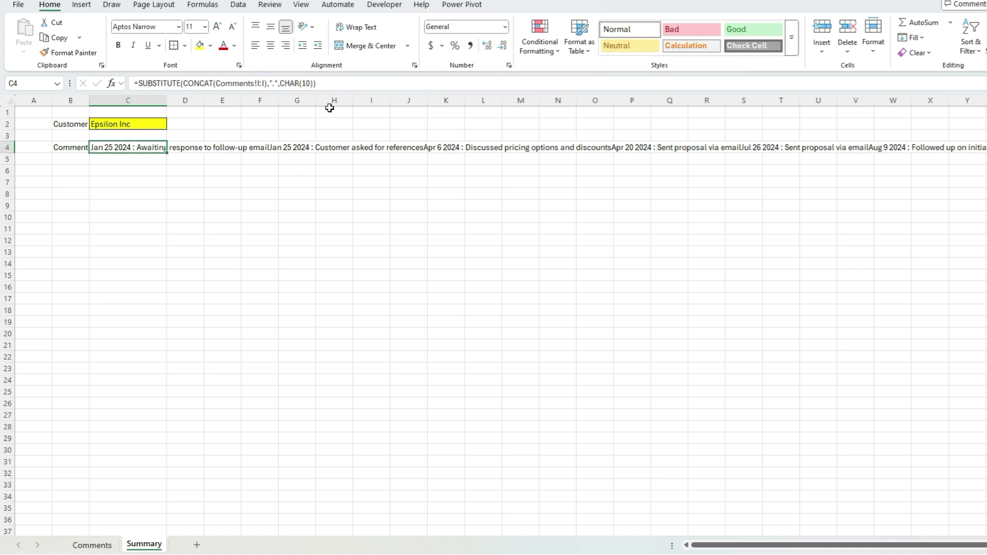
{"action": "left_click", "coordinate": [370, 27]}
{"action": "left_click_drag", "start_coordinate": [169, 100], "coordinate": [260, 100]}
- Align the contents of B4:C4 to the top of their cells
{"action": "left_click", "coordinate": [82, 404]}
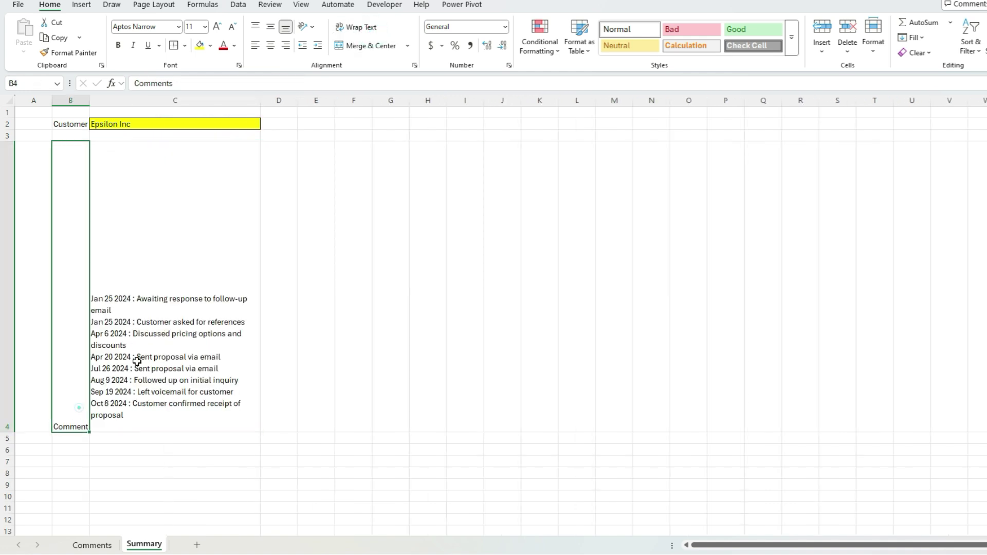
{"action": "left_click", "coordinate": [126, 310]}
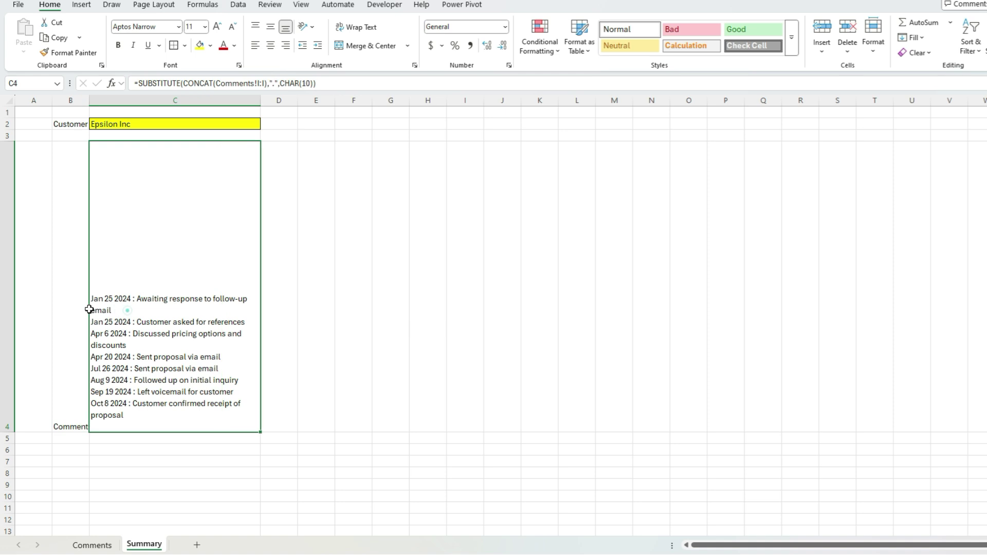
{"action": "left_click_drag", "start_coordinate": [89, 309], "coordinate": [85, 308]}
{"action": "left_click", "coordinate": [256, 27]}
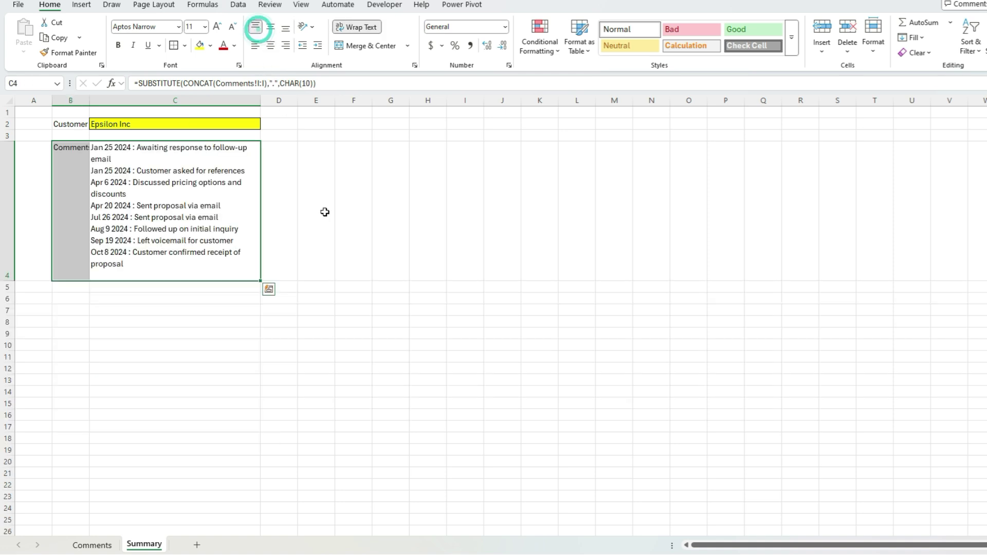
- Widen column B to fit the Comments label and column C to fit longer comment lines
{"action": "left_click_drag", "start_coordinate": [90, 99], "coordinate": [96, 98]}
{"action": "left_click", "coordinate": [81, 134]}
{"action": "left_click_drag", "start_coordinate": [266, 95], "coordinate": [319, 97]}
- Switch the customer in C2 to Beta Solutions and finally to Acme Corp to test the comment summary
{"action": "left_click", "coordinate": [266, 120]}
{"action": "left_click", "coordinate": [325, 125]}
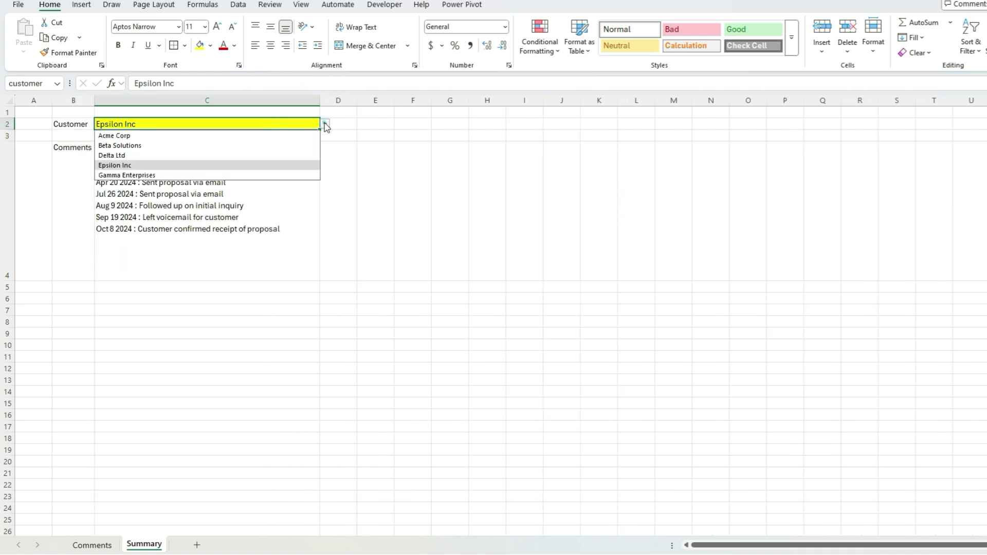
{"action": "left_click", "coordinate": [276, 145]}
{"action": "left_click", "coordinate": [325, 124]}
{"action": "key", "text": "Up"}
{"action": "key", "text": "Return"}
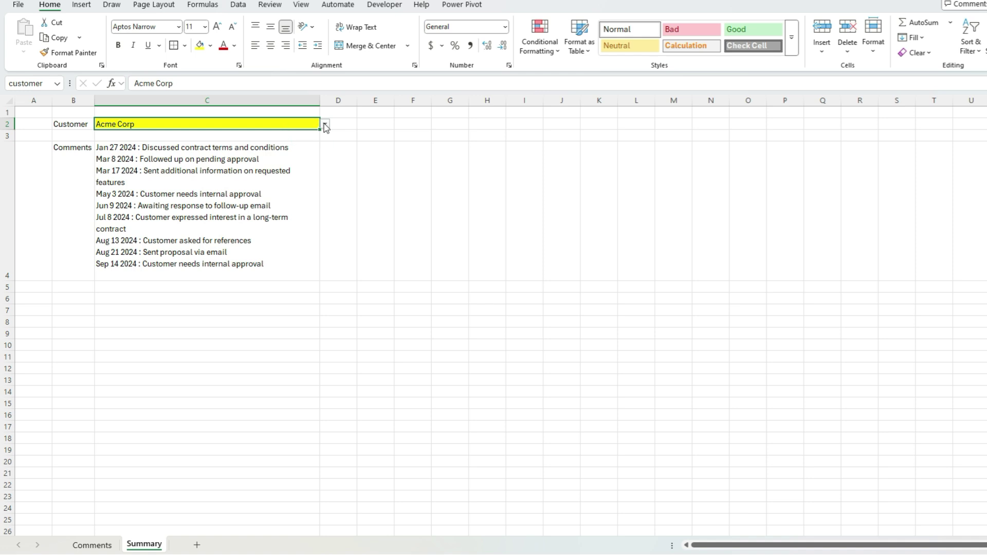
- Switch the customer in C2 to Delta Ltd and widen column C so its longest comment lines fit without wrapping
{"action": "left_click", "coordinate": [324, 124]}
{"action": "left_click", "coordinate": [295, 156]}
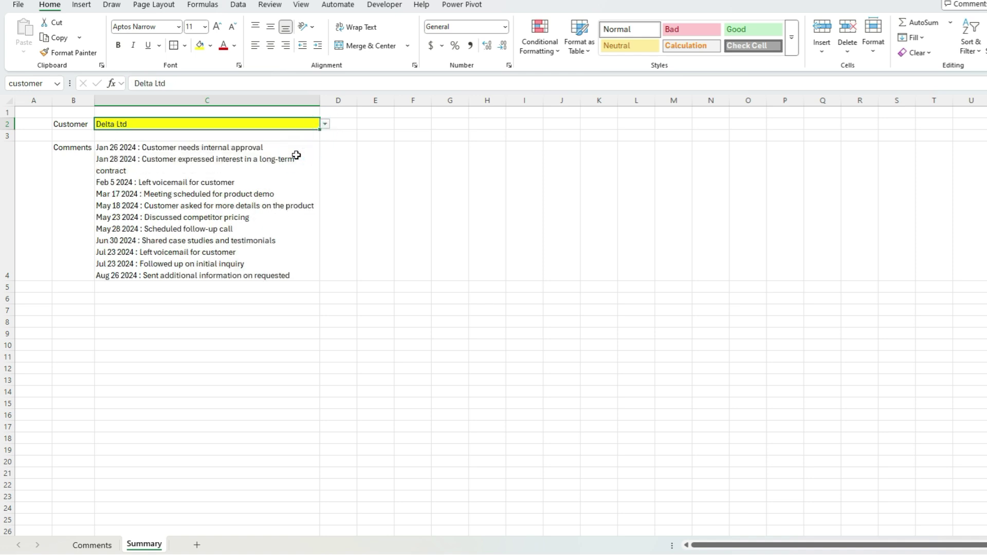
{"action": "left_click_drag", "start_coordinate": [320, 101], "coordinate": [335, 102]}
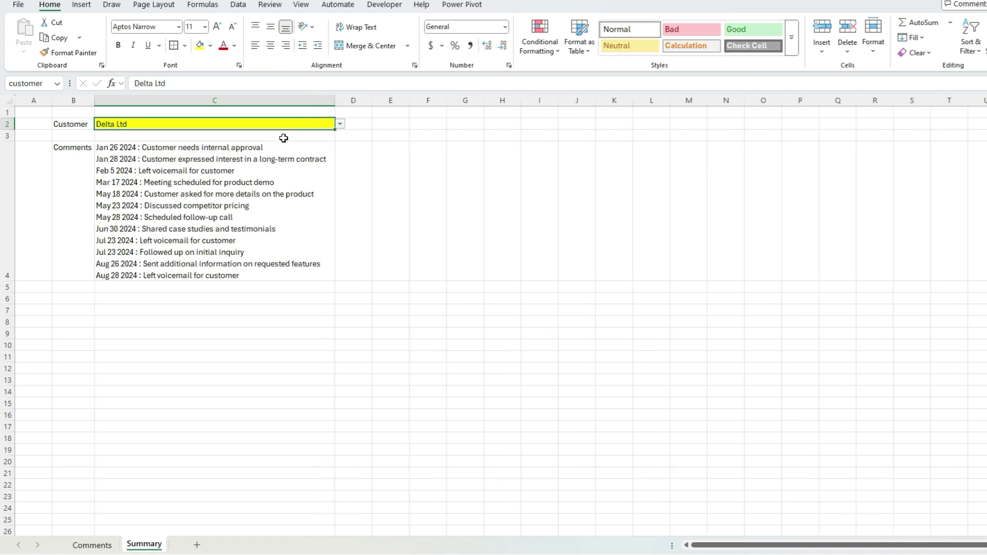
- Review the comment formula in C4 and the FILTER formula in I1 of the Comments sheet, ending back on the Summary sheet
{"action": "left_click", "coordinate": [187, 165]}
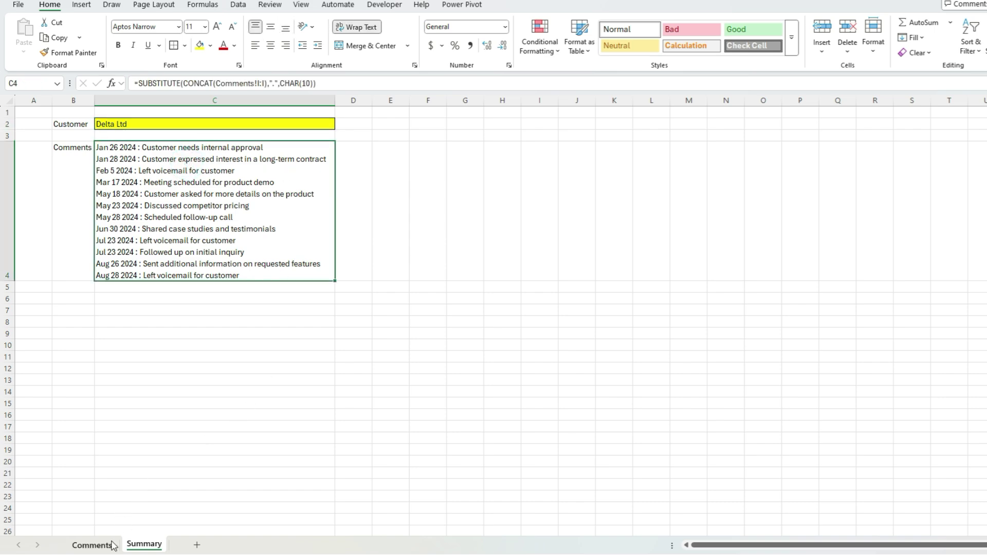
{"action": "left_click", "coordinate": [92, 545]}
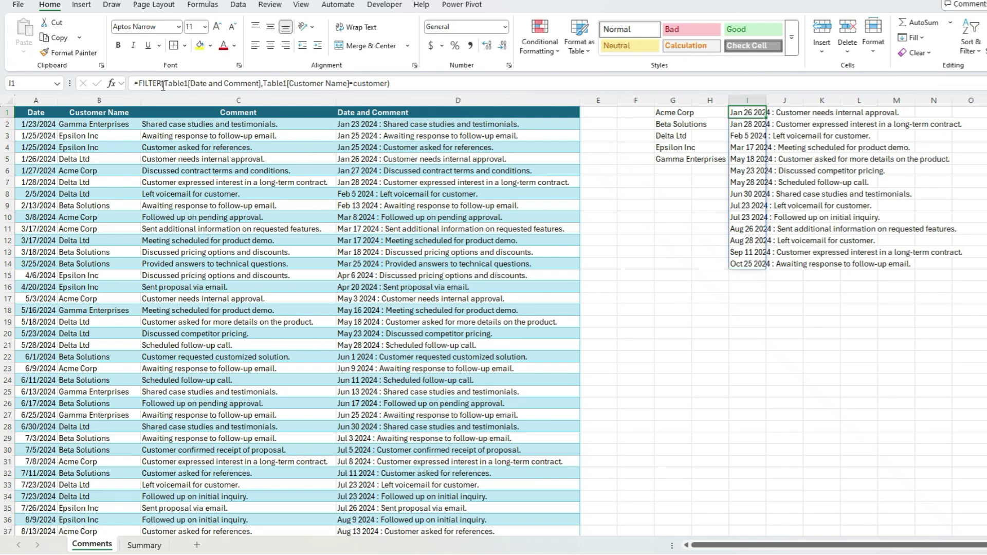
{"action": "left_click", "coordinate": [144, 545]}
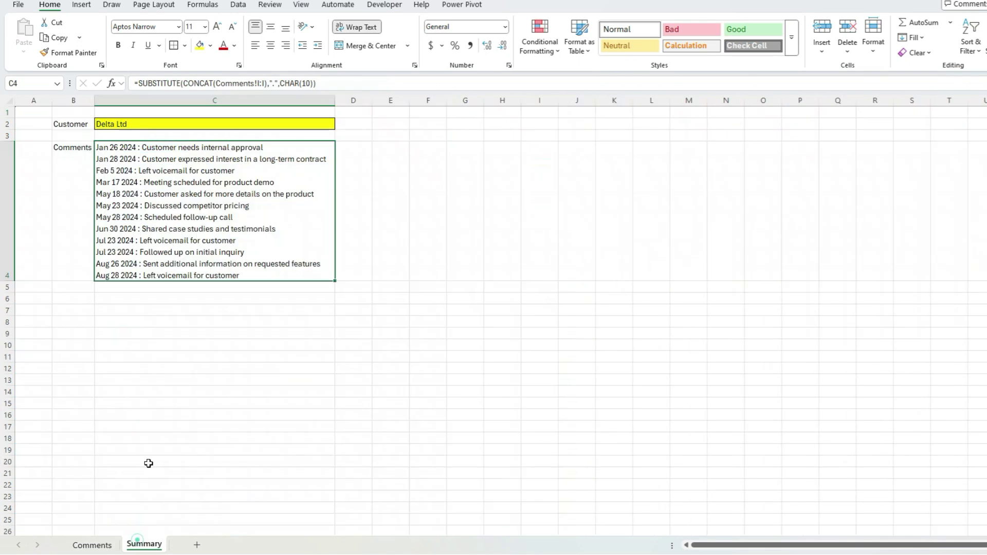
- Switch the customer in C2 to Beta Solutions and back to Acme Corp to recheck the comment list
{"action": "left_click", "coordinate": [146, 124]}
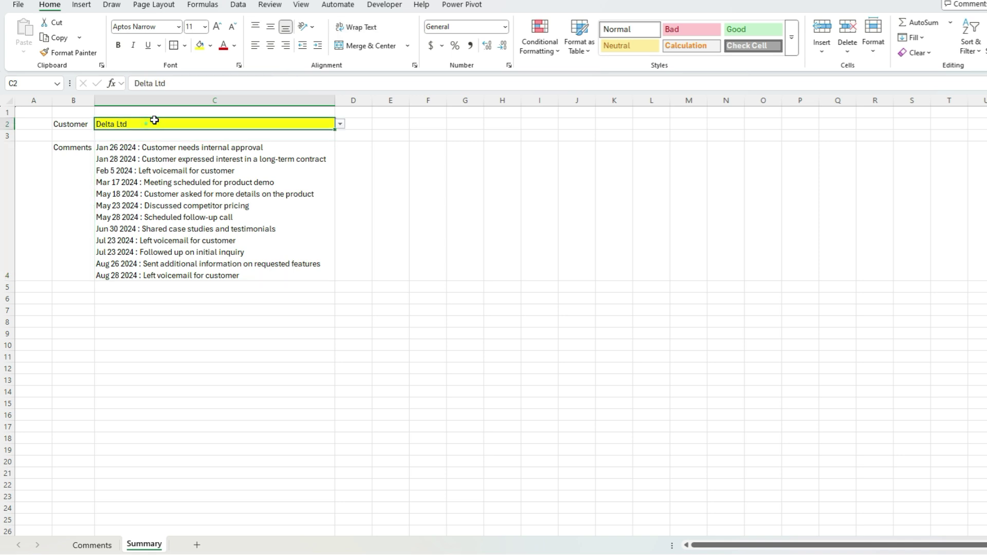
{"action": "left_click", "coordinate": [339, 124]}
{"action": "left_click", "coordinate": [314, 143]}
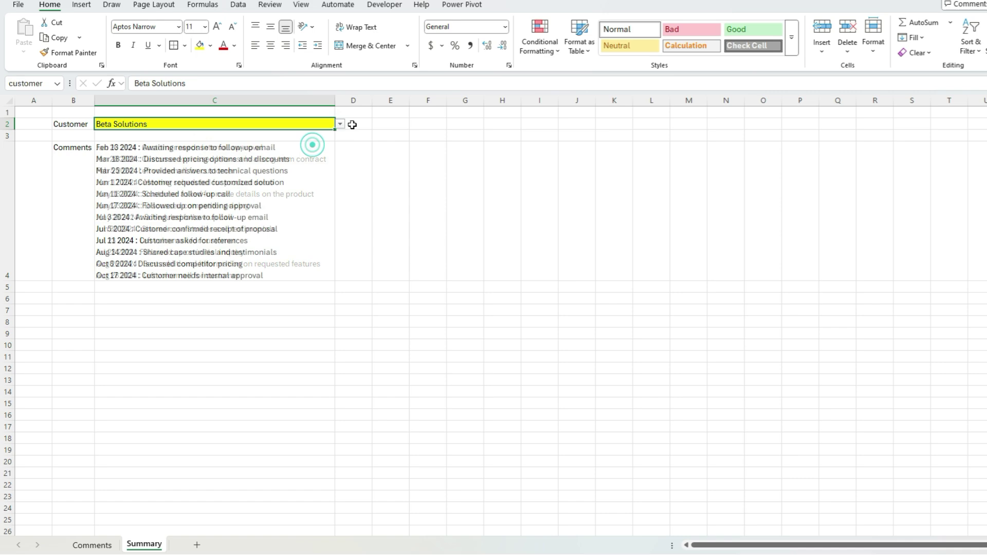
{"action": "left_click", "coordinate": [340, 124]}
{"action": "left_click", "coordinate": [308, 135]}
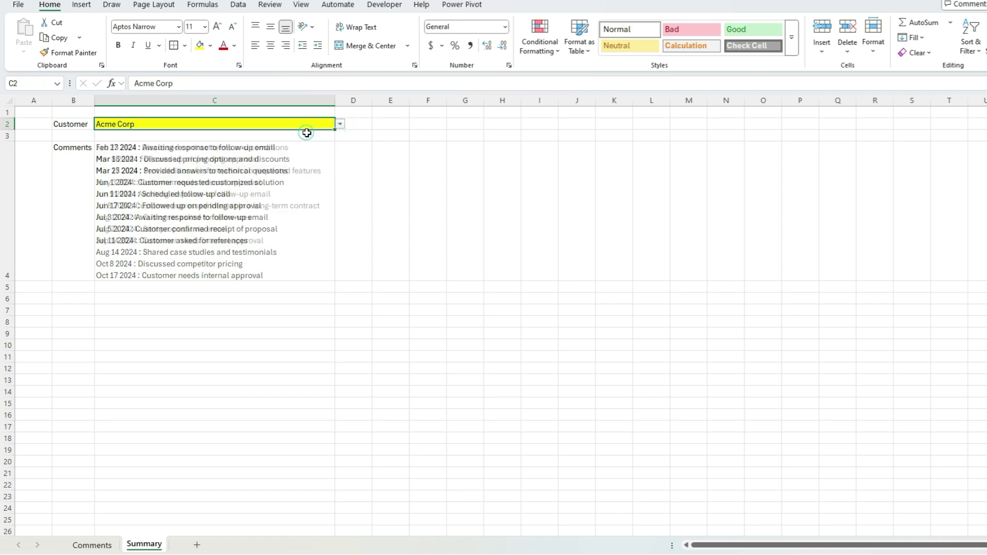